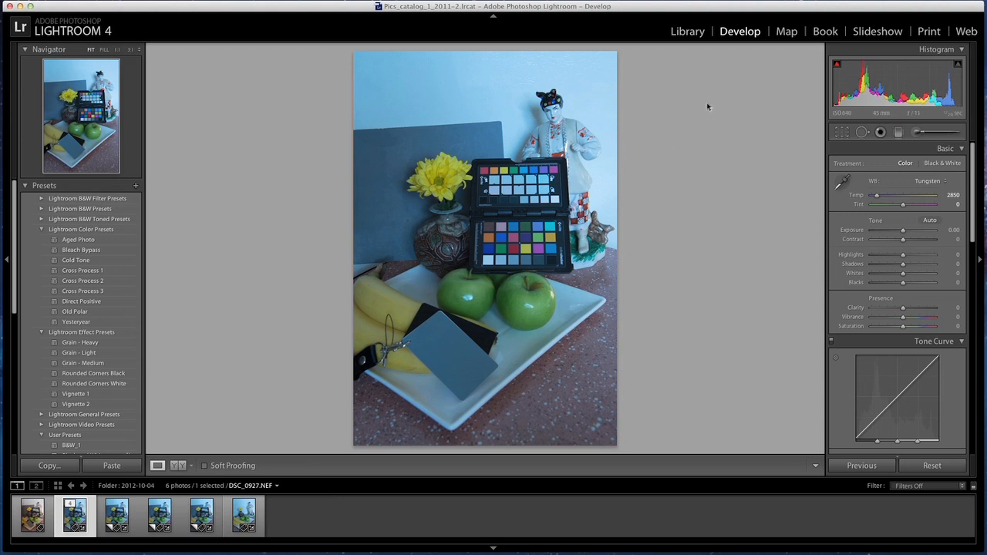
- Turn on Auto Dismiss for the White Balance Selector in Develop and sample the small gray card on the plate
left_click(740, 34)
left_click(843, 184)
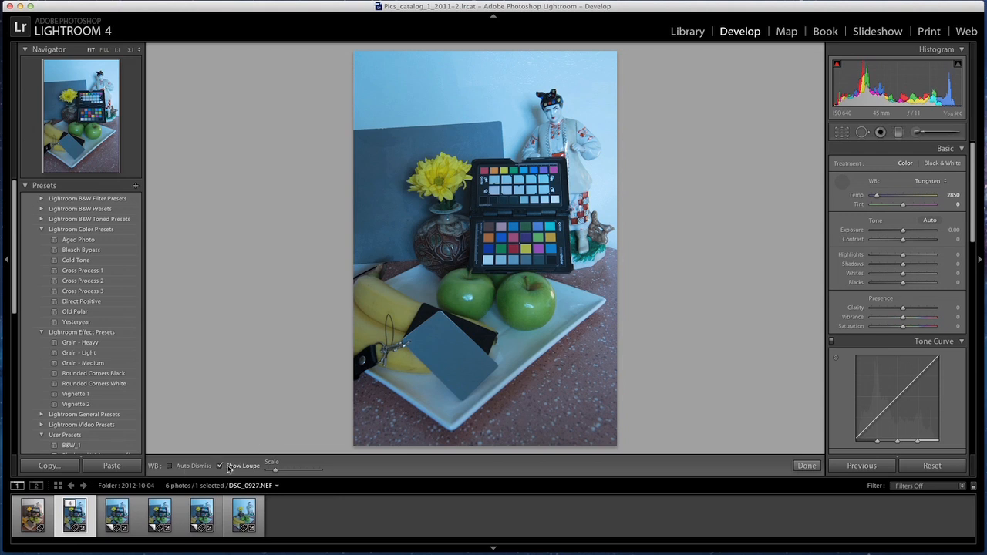
left_click(170, 466)
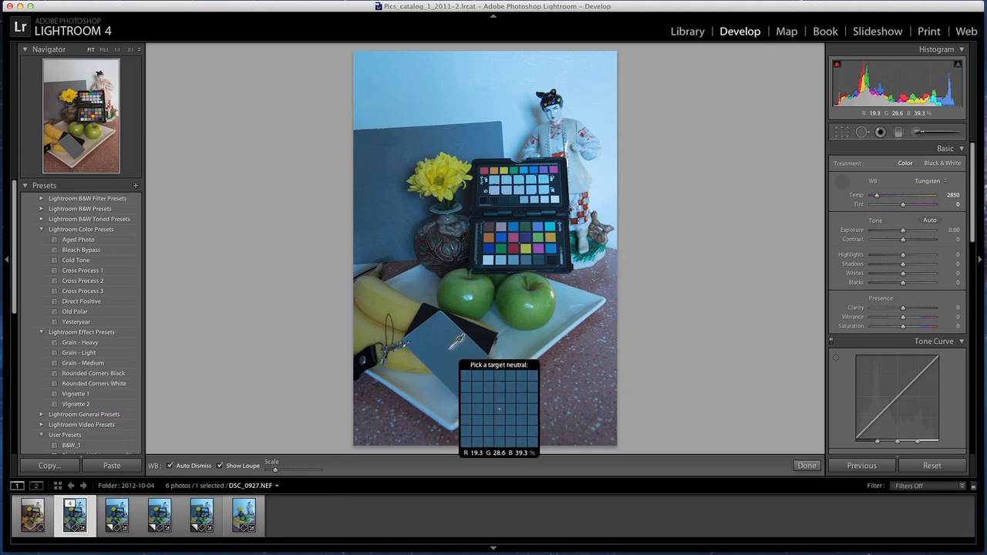
left_click(451, 348)
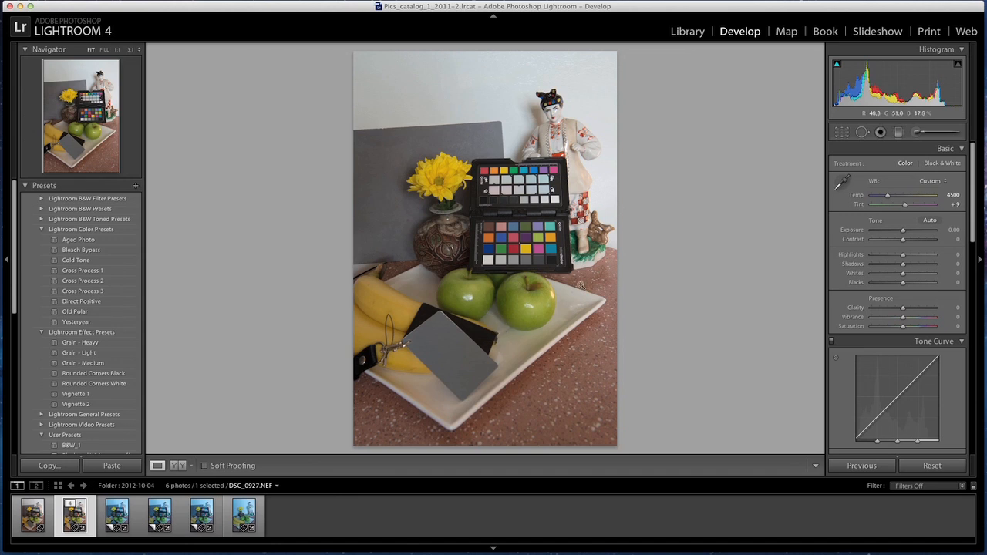
- Reactivate the White Balance Selector, undo the custom white balance and turn off Auto Dismiss
left_click(843, 184)
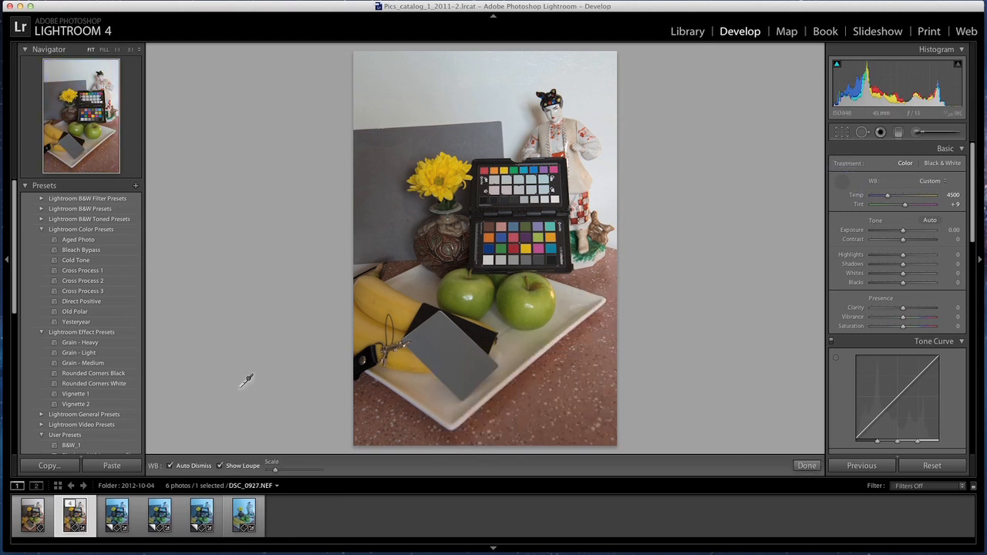
key("super+z")
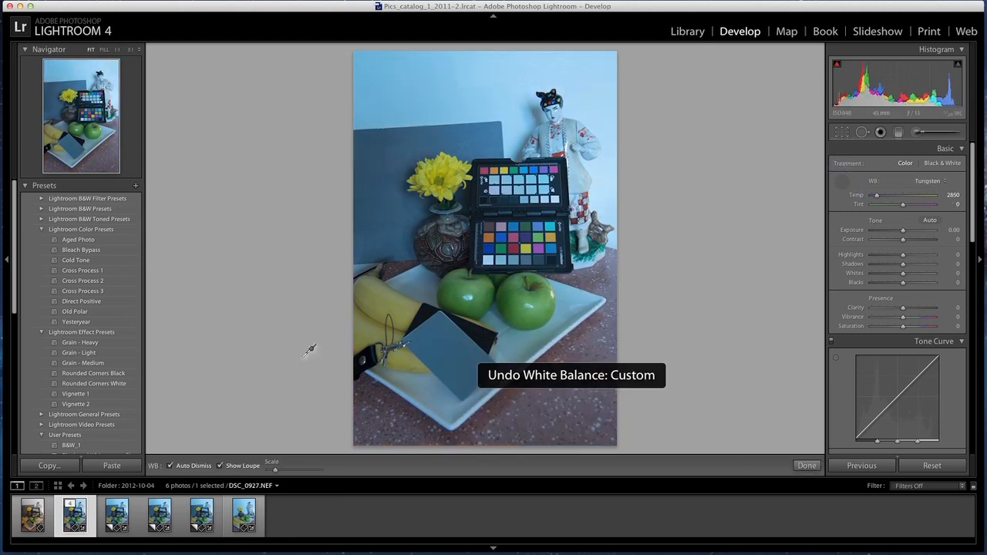
left_click(170, 466)
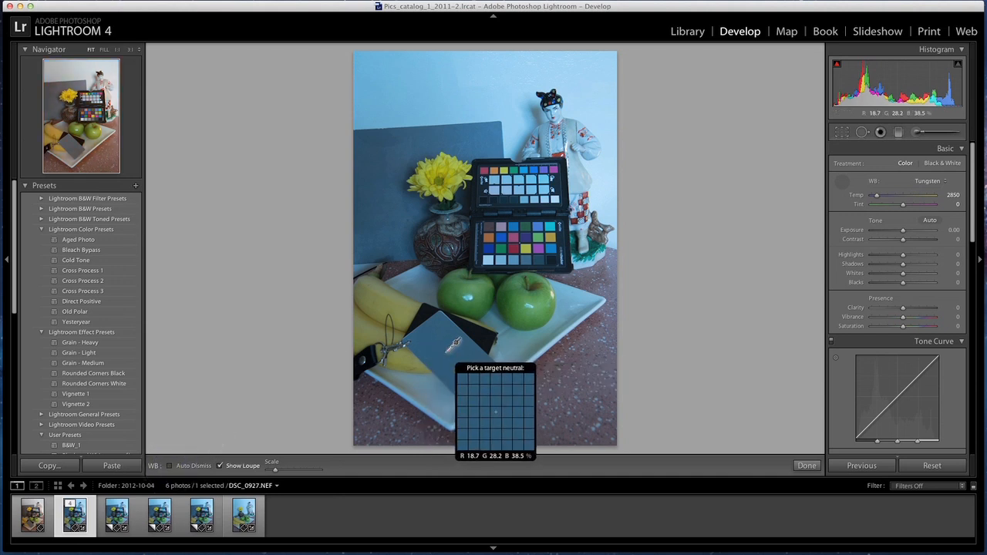
- Sample several target neutrals on and around the small gray card, and undo these white balance changes
left_click(456, 345)
left_click(521, 338)
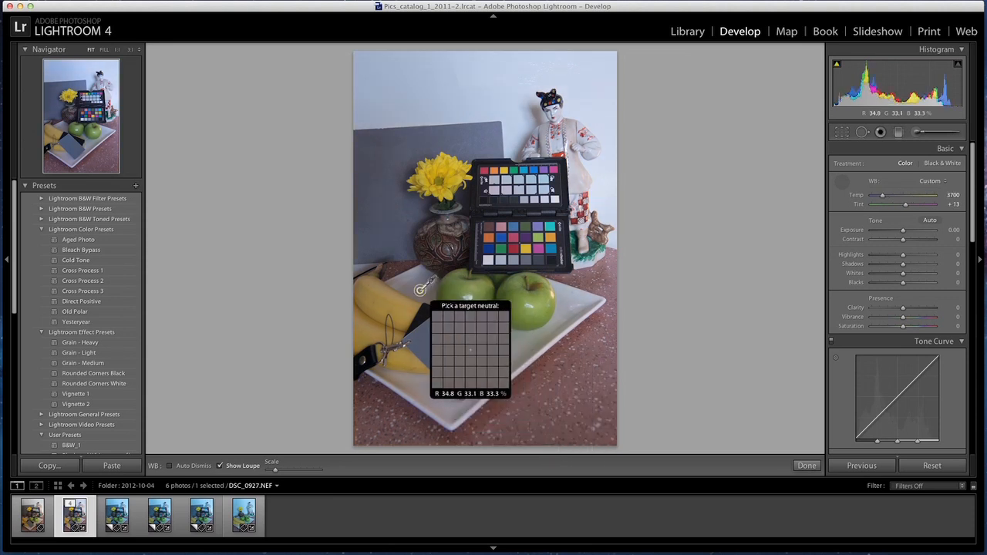
left_click(457, 357)
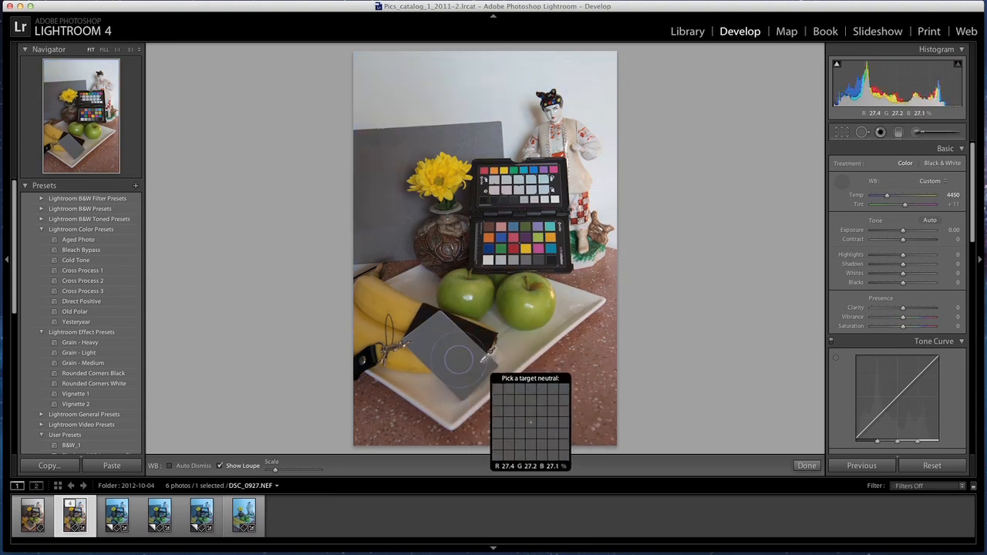
key("super+z")
key("super+z")
key("super+z")
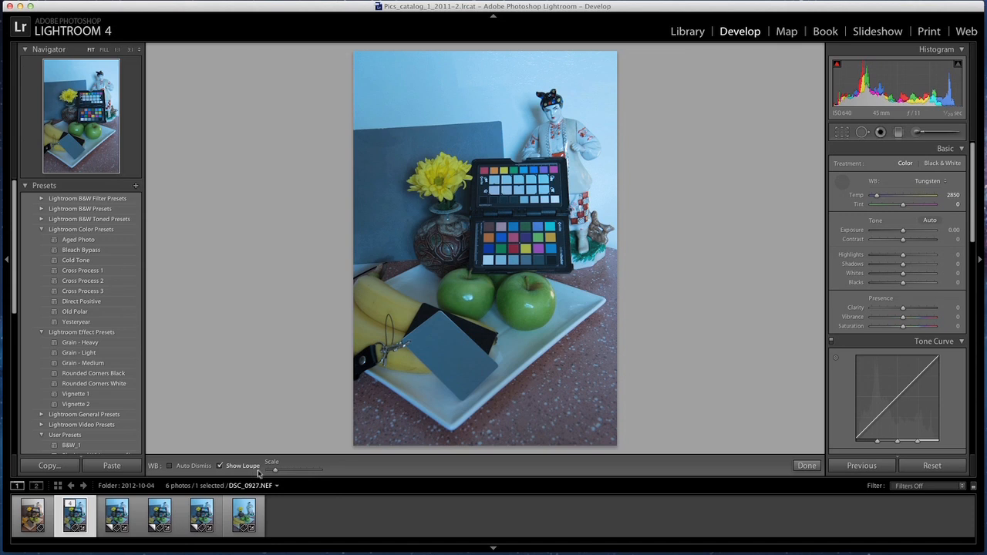
- Hide and show the White Balance loupe again, and try a higher loupe scale before returning to the coarse grid
left_click(220, 467)
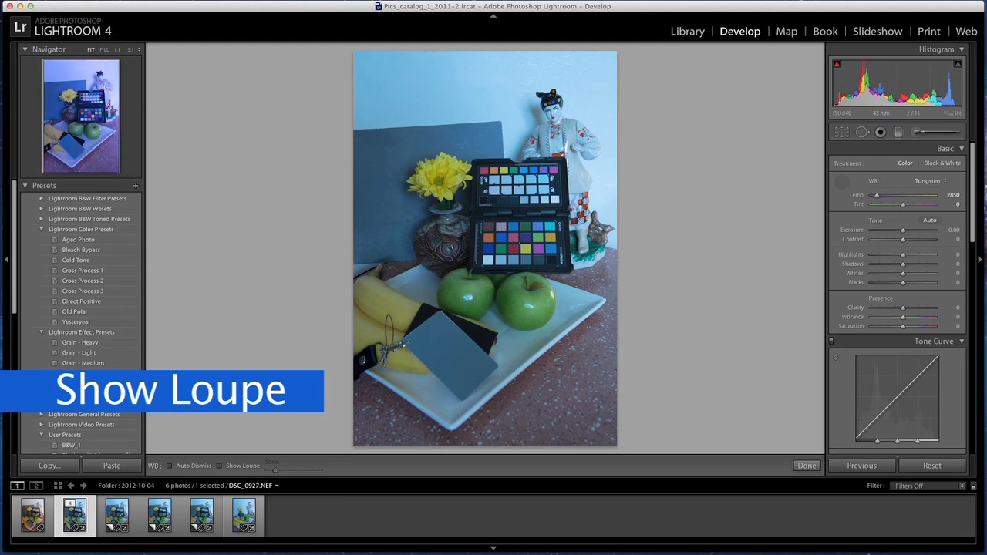
left_click(219, 465)
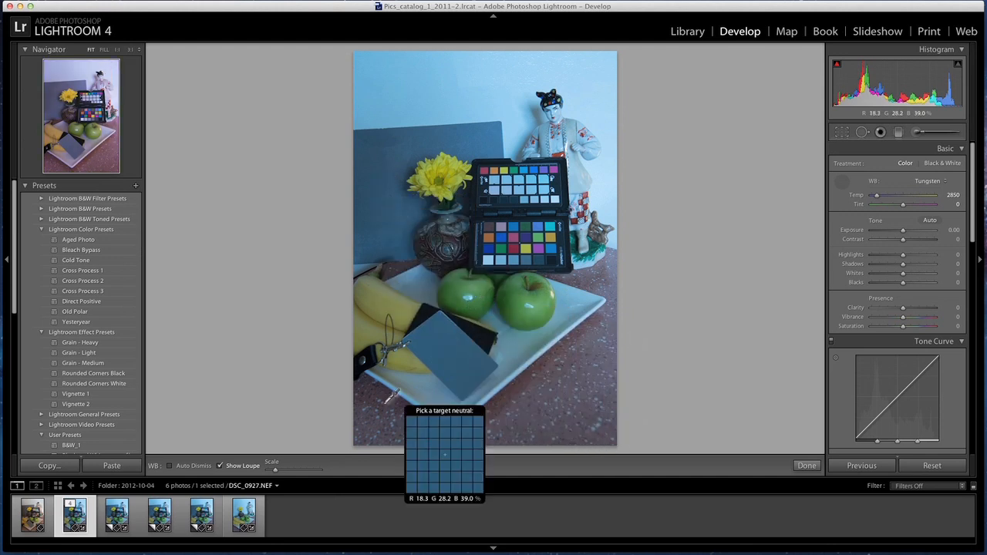
left_click_drag(275, 469, 289, 469)
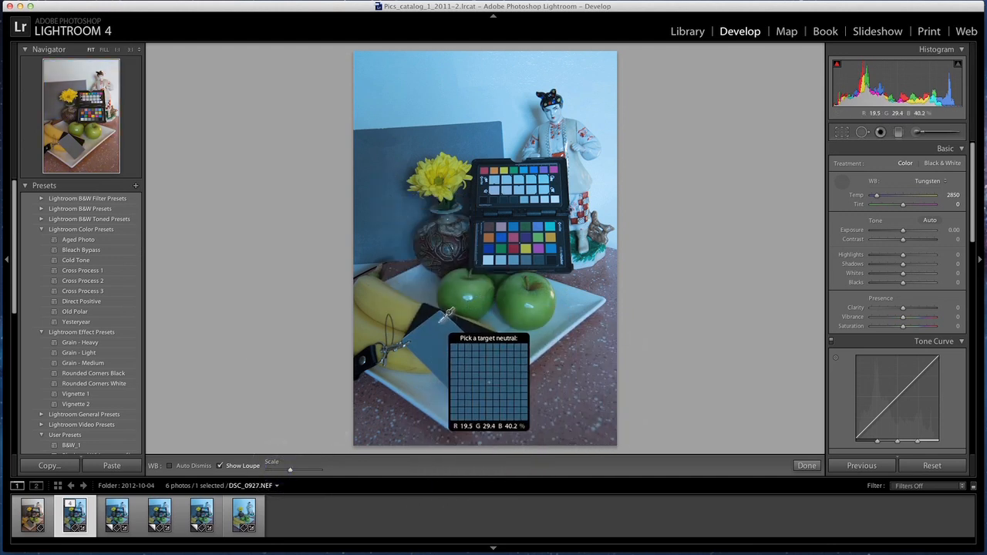
mouse_move(289, 470)
left_mouse_down()
mouse_move(305, 472)
mouse_move(273, 472)
left_mouse_up()
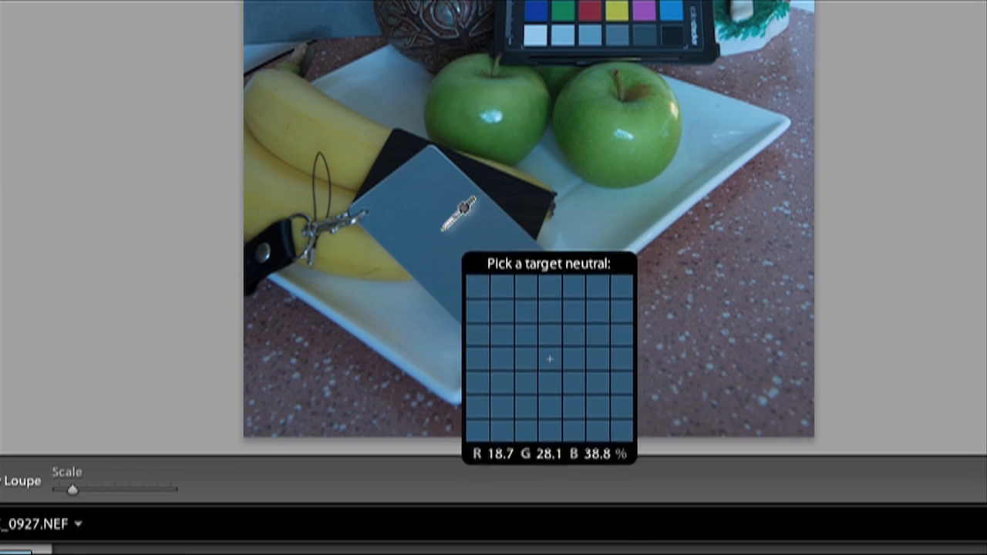
- Correct white balance on the first three tungsten versions by sampling the small gray card, a ColorChecker gray patch and the large gray board respectively
left_click(440, 230)
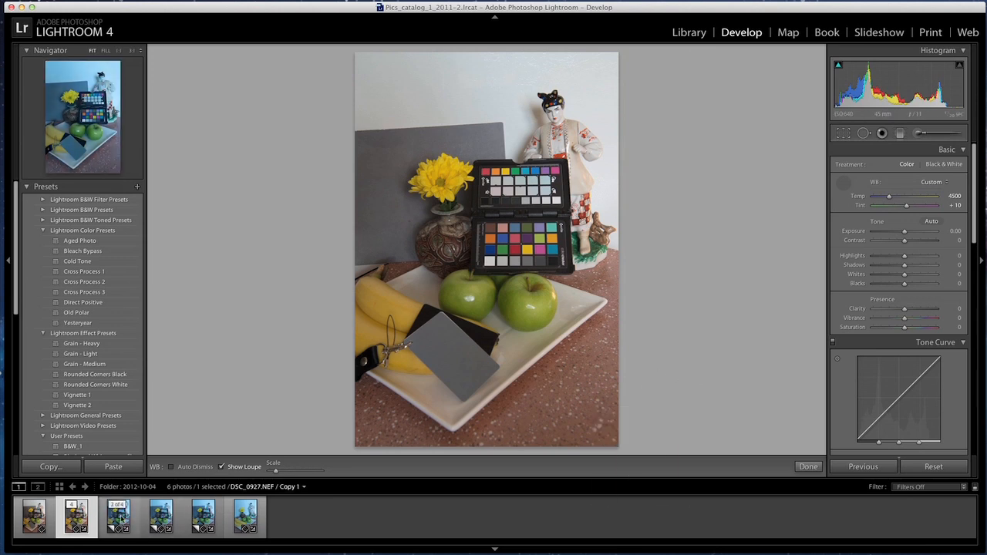
left_click(119, 518)
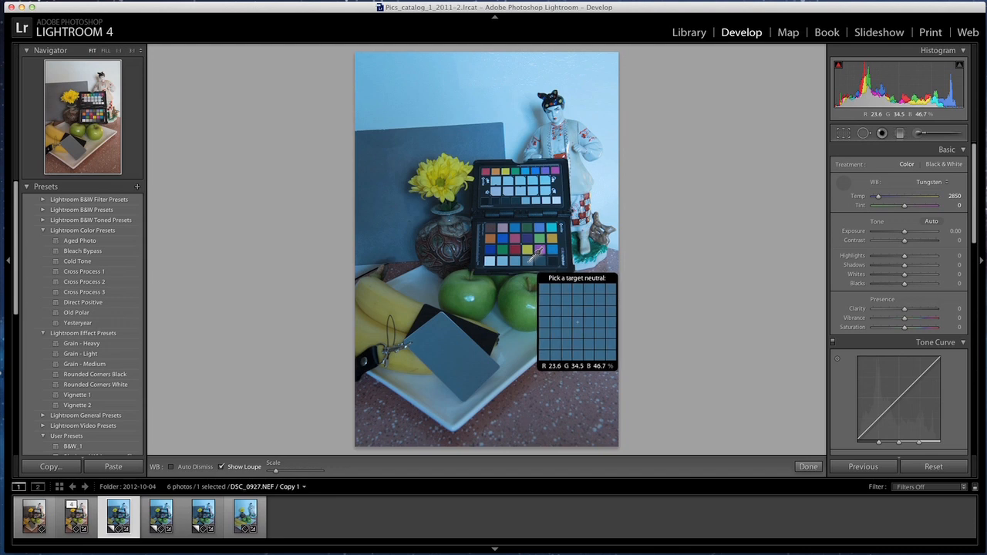
left_click(528, 261)
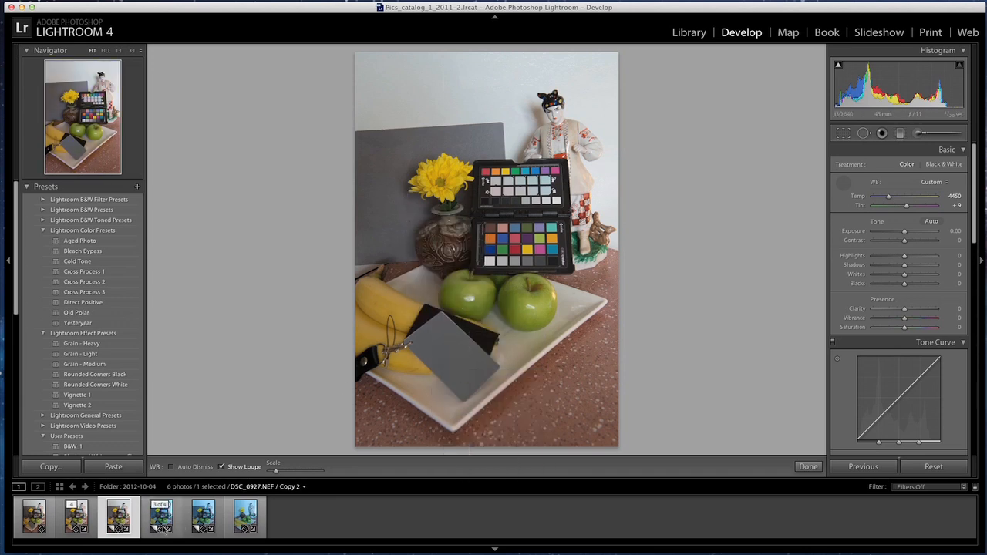
left_click(162, 514)
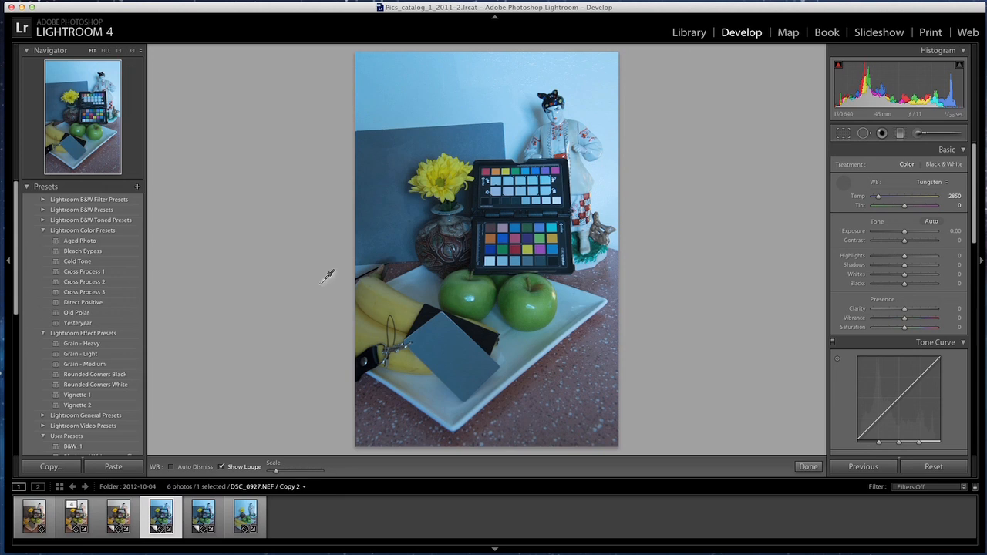
left_click(392, 188)
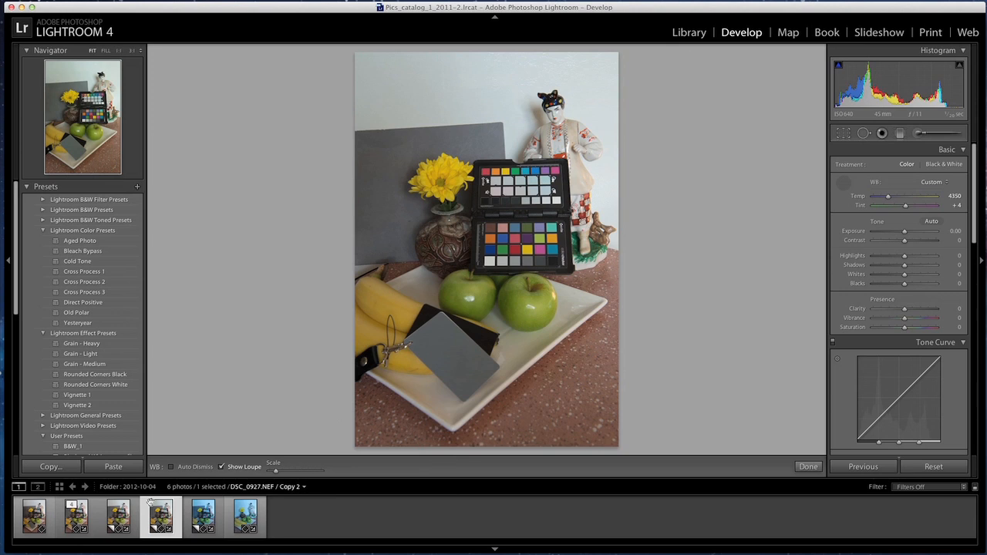
- Select the three corrected versions, compare them side by side in the Library module and return to Develop
left_click(75, 522, "shift")
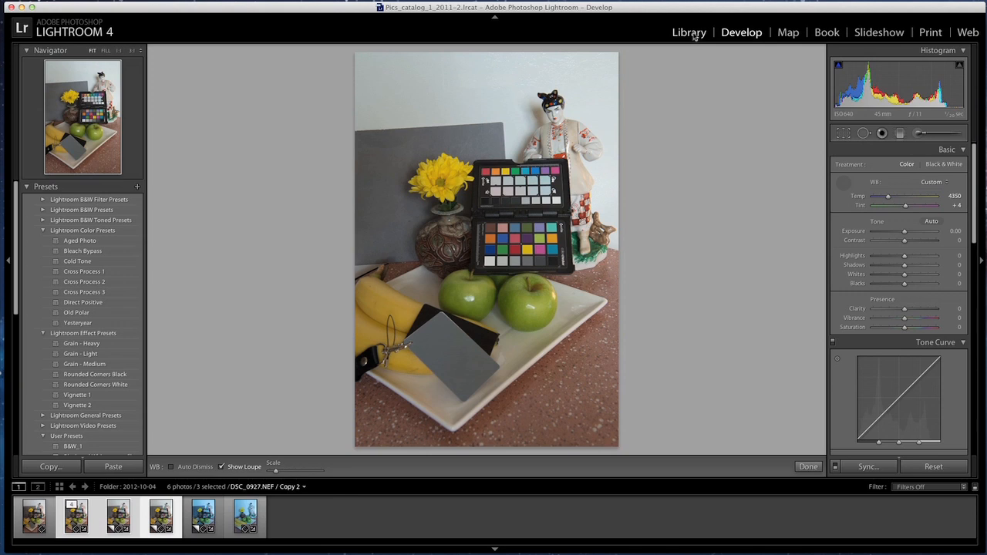
left_click(695, 34)
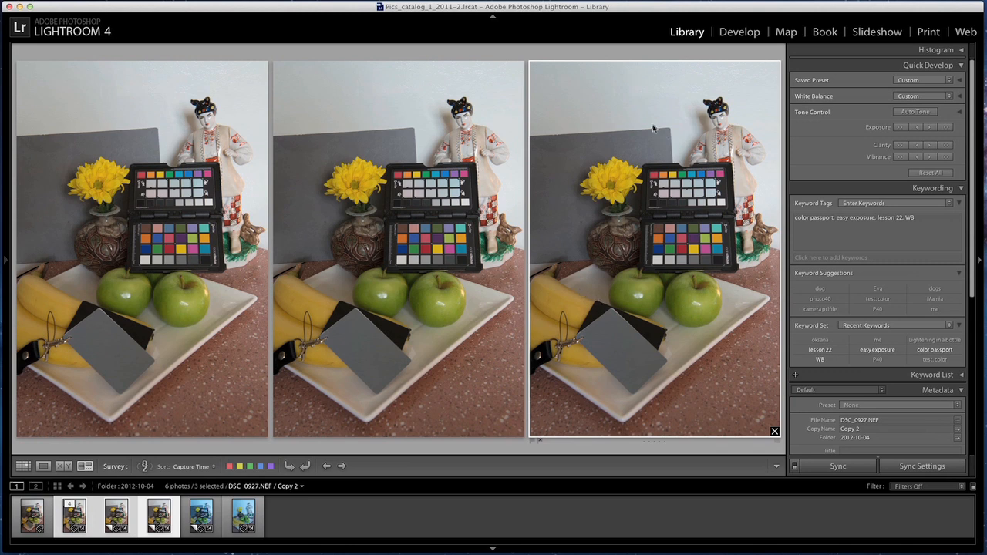
left_click(744, 32)
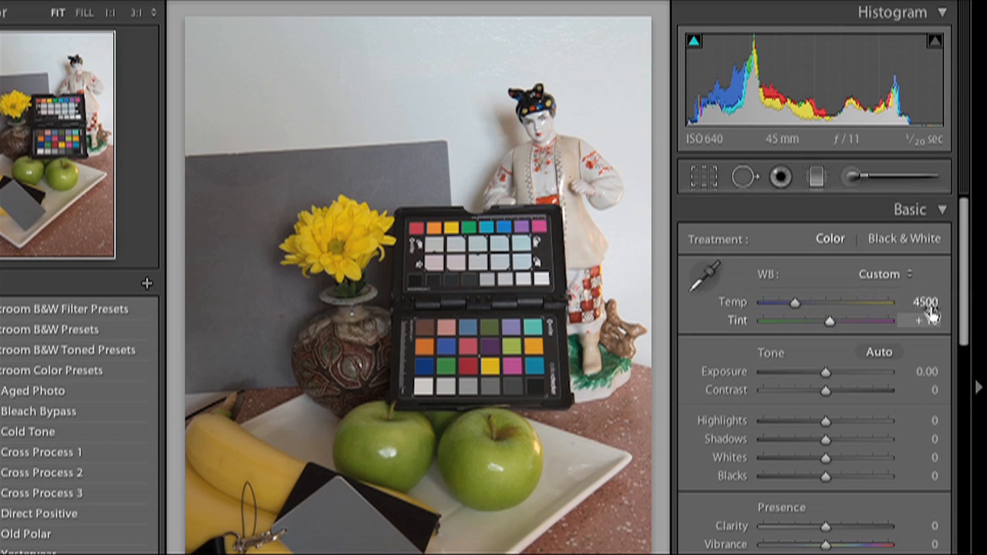
- Try color temperatures of 3240, 8066 and 4662 on the photo corrected with the small gray card
left_click_drag(797, 307, 779, 306)
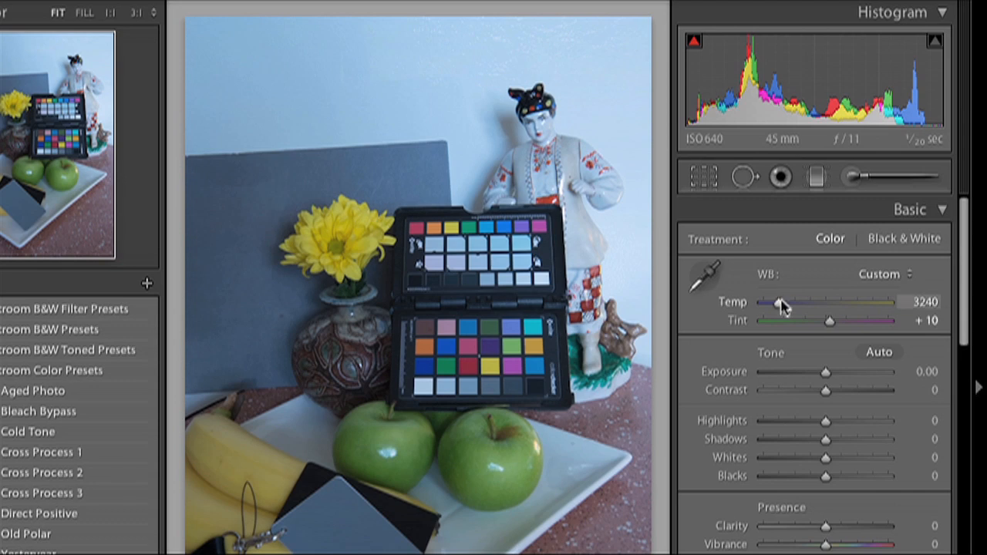
left_click_drag(783, 306, 838, 310)
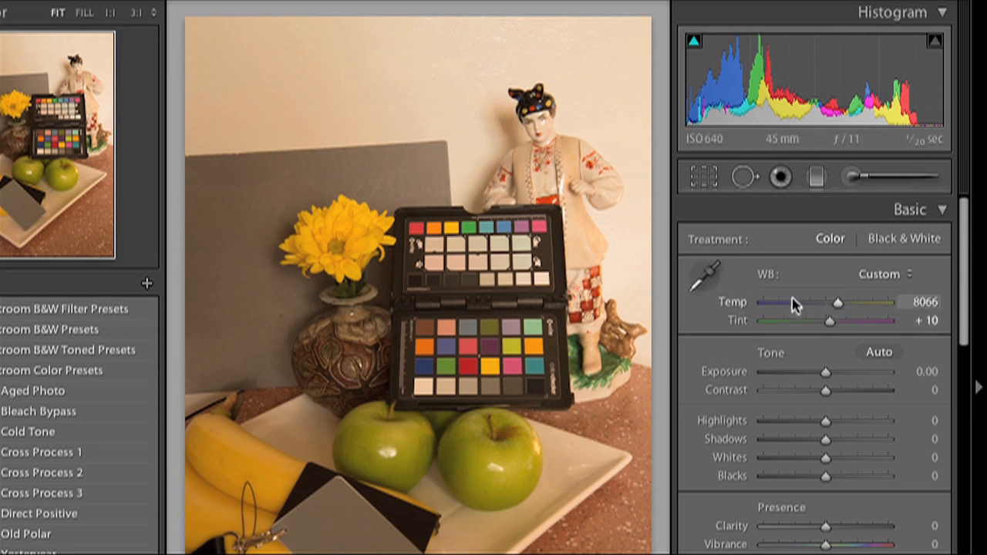
left_click_drag(828, 308, 798, 304)
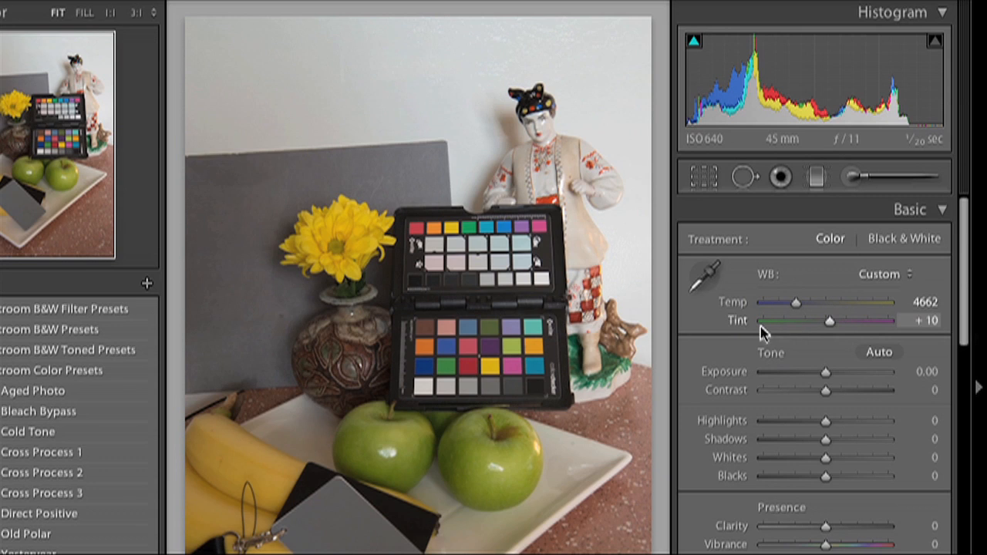
- Try shifting the photo's tint to -55 toward green and to about +53 toward magenta
left_click(830, 320)
left_click_drag(830, 320, 803, 322)
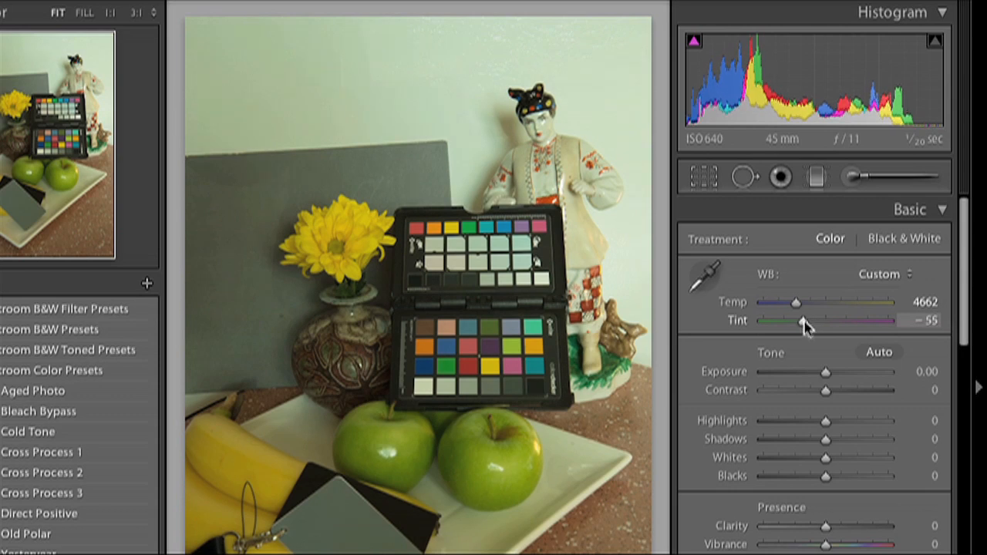
left_click_drag(804, 324, 855, 330)
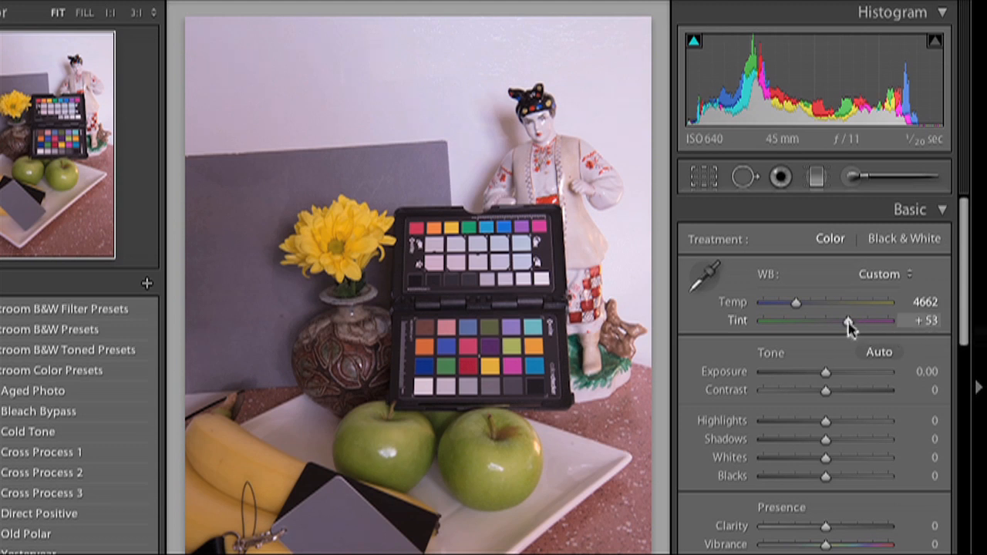
left_click_drag(848, 324, 850, 321)
- Resample the white balance at many points on the small gray card, ending at Temp 4500 and Tint +11, and go to the next photo
left_click(708, 276)
left_click(348, 522)
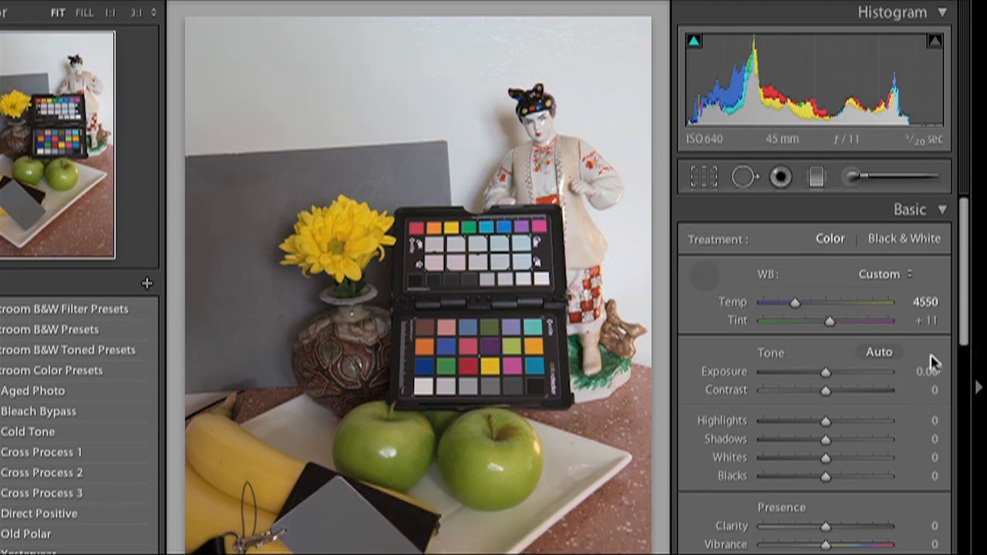
left_click(708, 276)
left_click(354, 530)
left_click(346, 530)
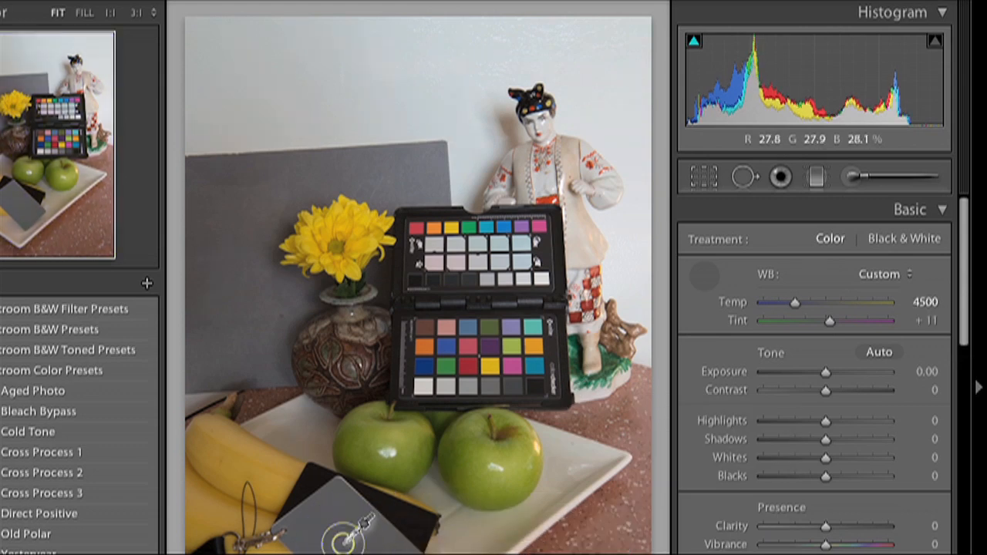
left_click(356, 533)
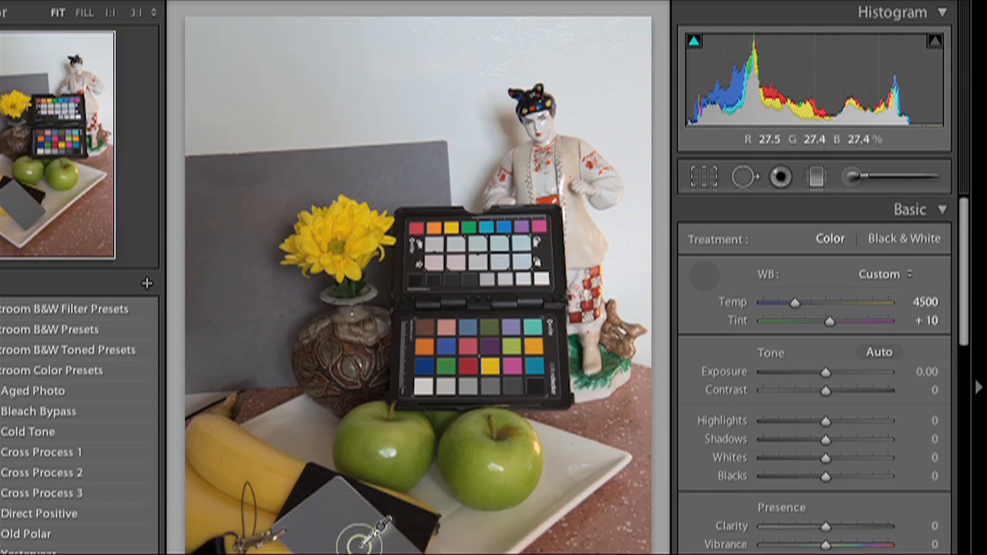
left_click(369, 536)
left_click(362, 532)
left_click(353, 532)
left_click(351, 539)
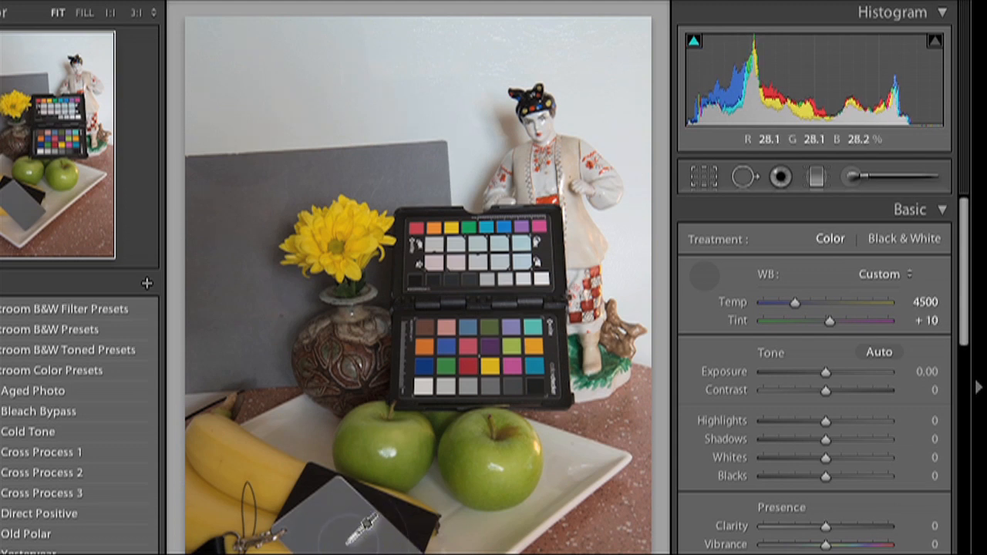
left_click(347, 537)
left_click(348, 539)
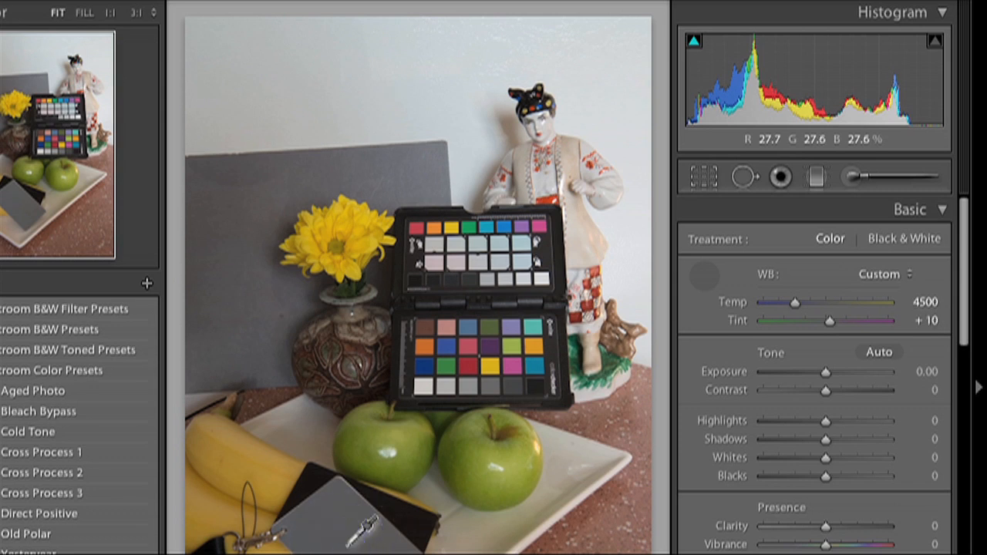
left_click(361, 544)
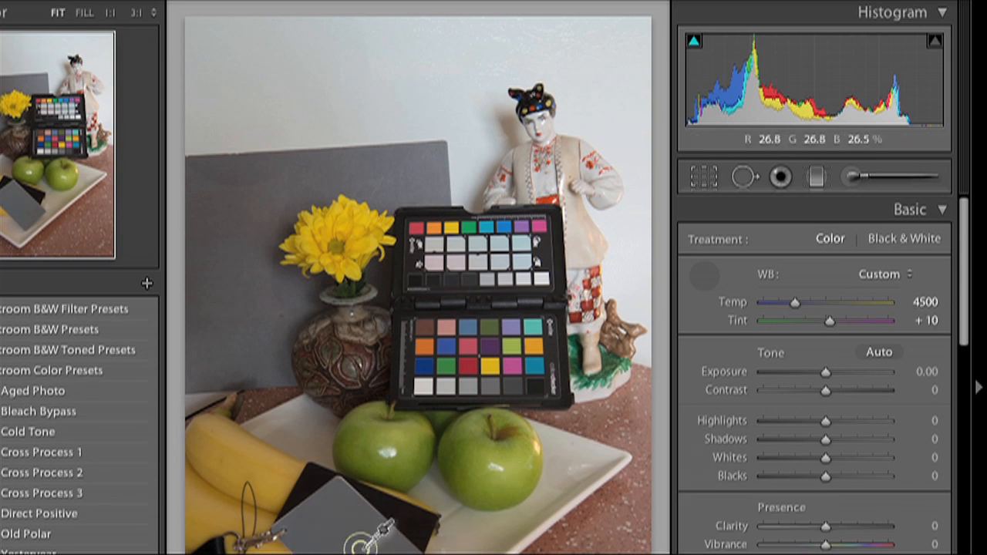
left_click(338, 542)
left_click(341, 543)
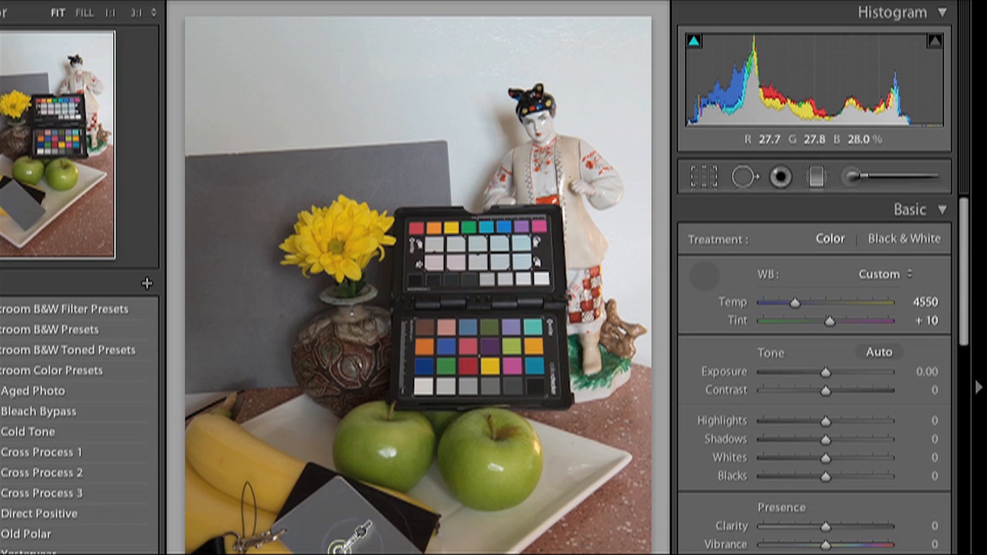
left_click(353, 543)
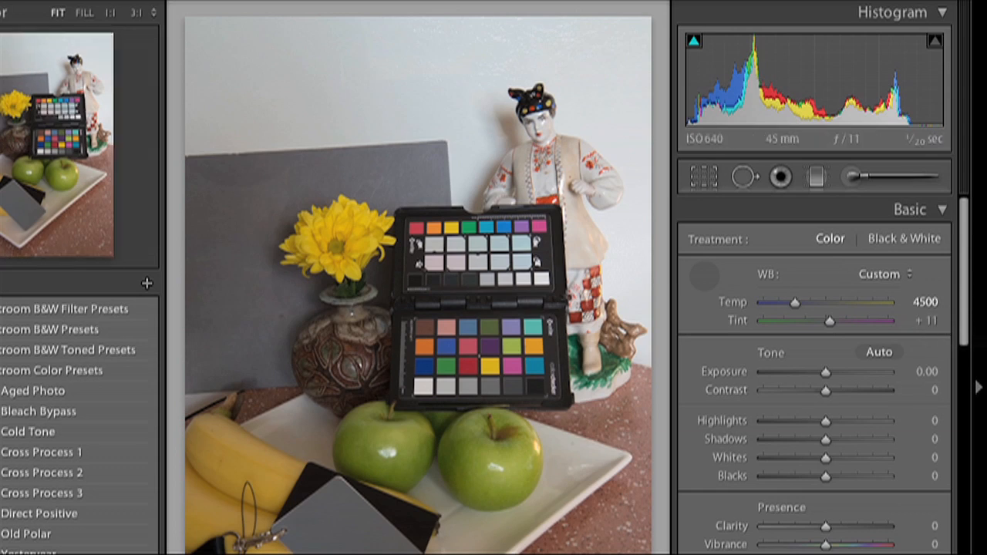
key("Right")
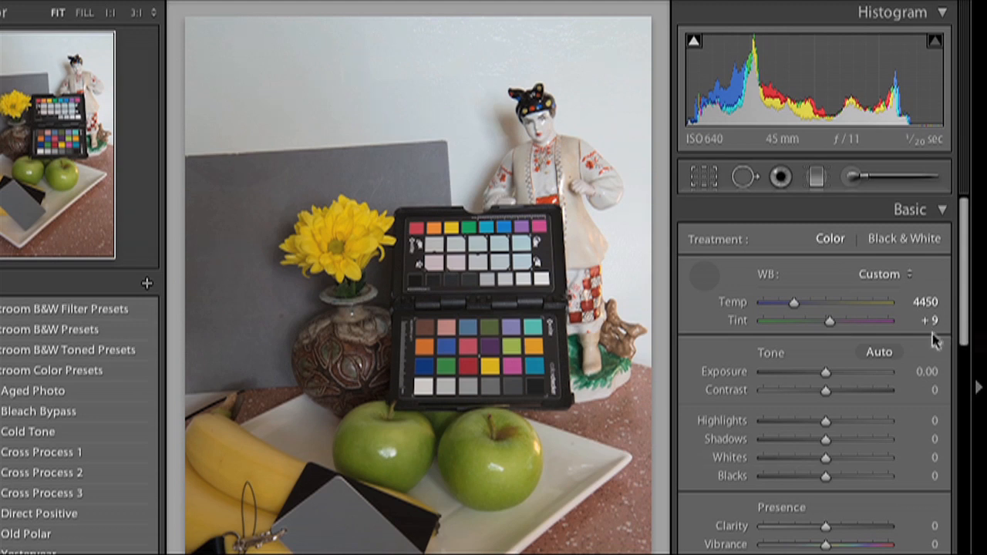
- Go to the next photo, sample its white balance on the large gray card and raise the tint to +12
key("w")
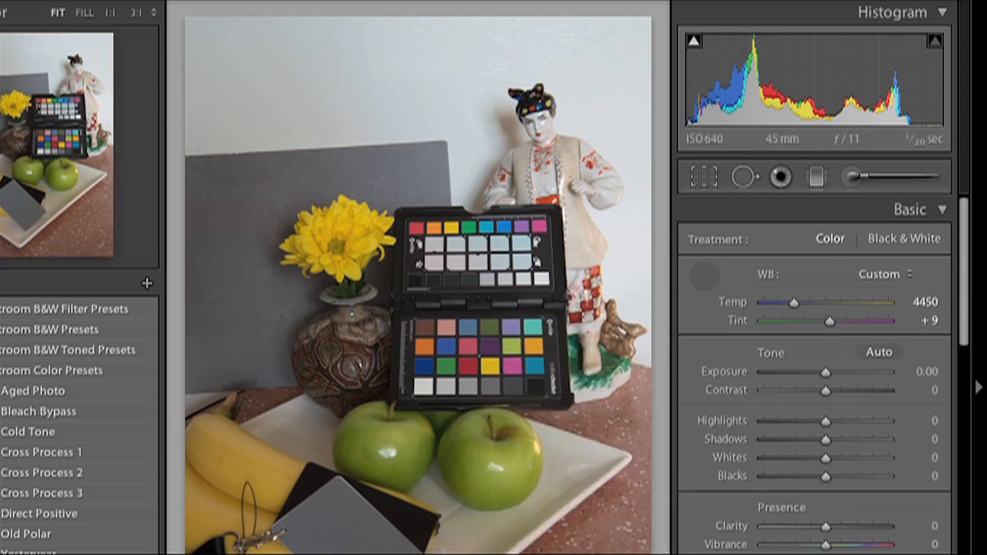
key("Right")
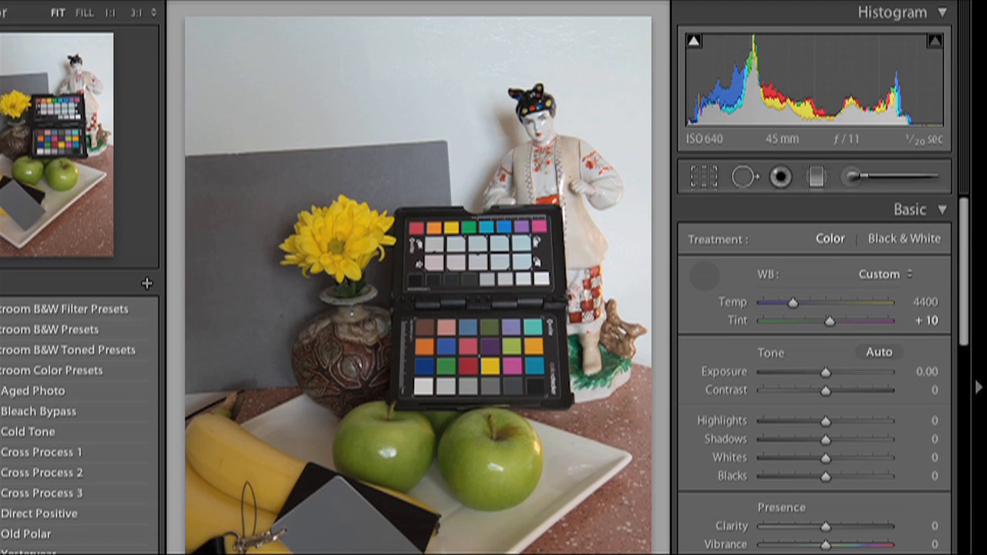
left_click(238, 270)
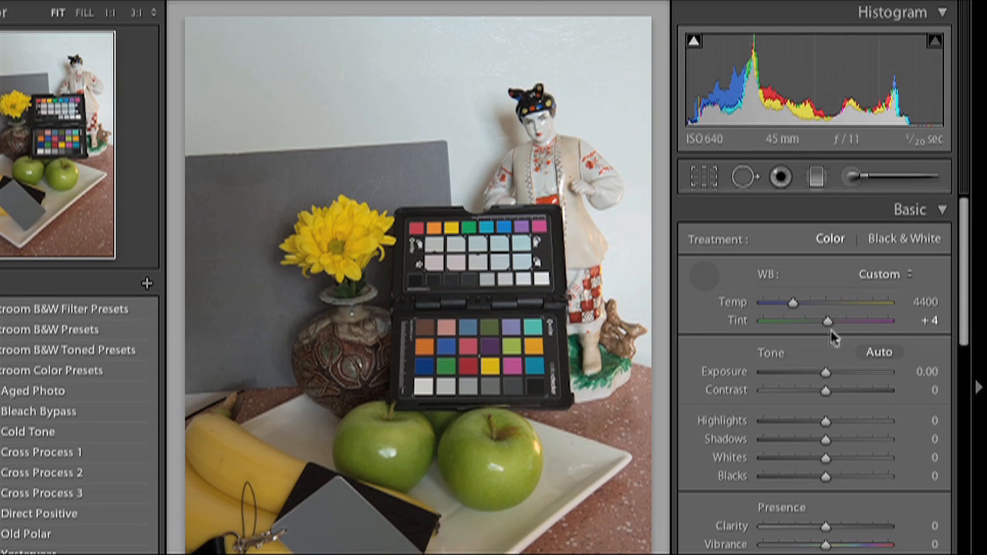
key("w")
left_click(706, 276)
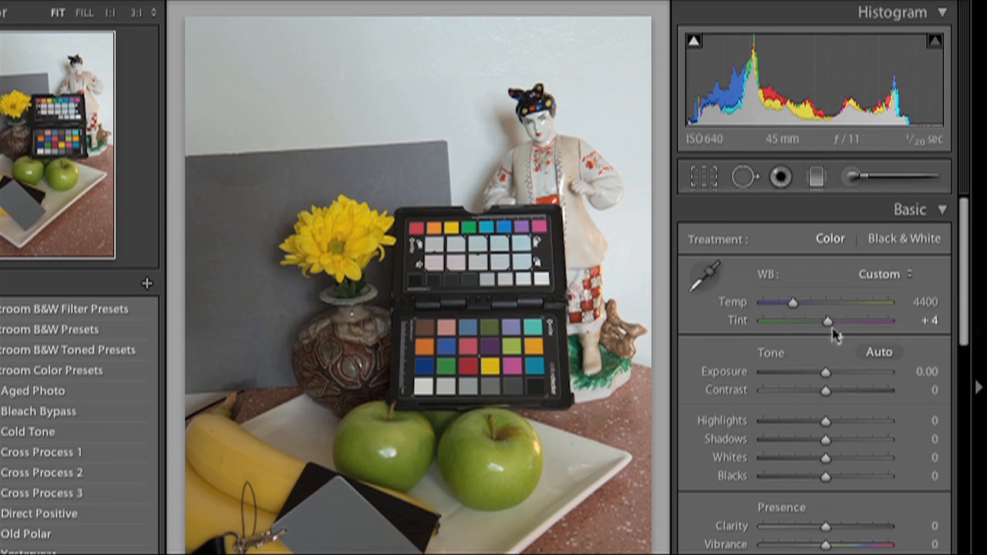
left_click_drag(830, 328, 832, 327)
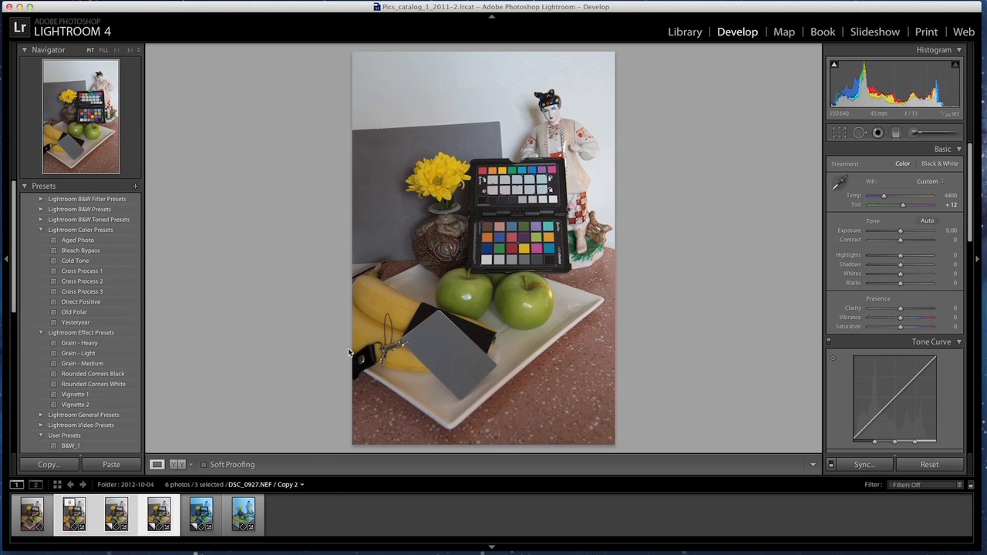
- Synchronize only the white balance from the last corrected gray-card photo to DSC_0928.NEF, excluding Exposure and Crop, and display the synchronized photo
left_click(243, 514)
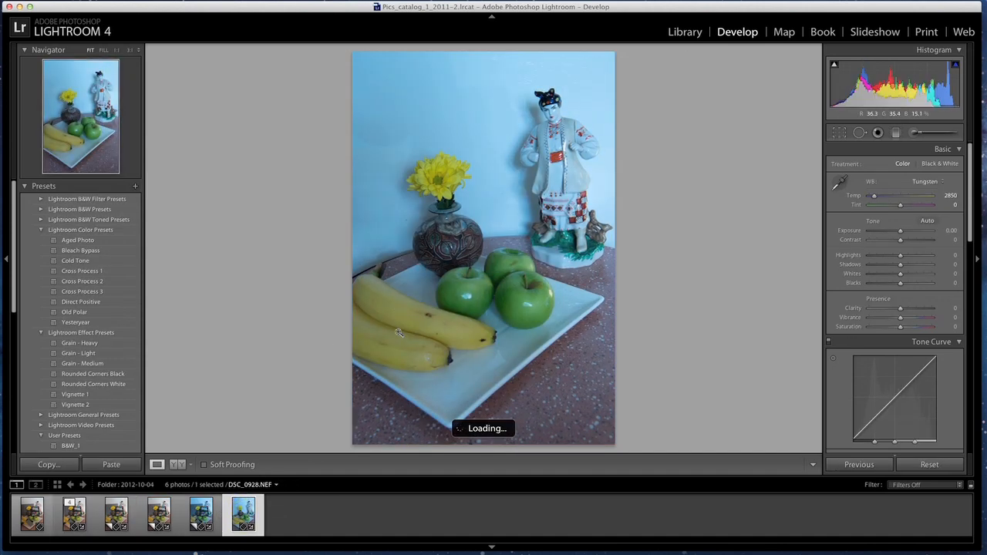
left_click(158, 514)
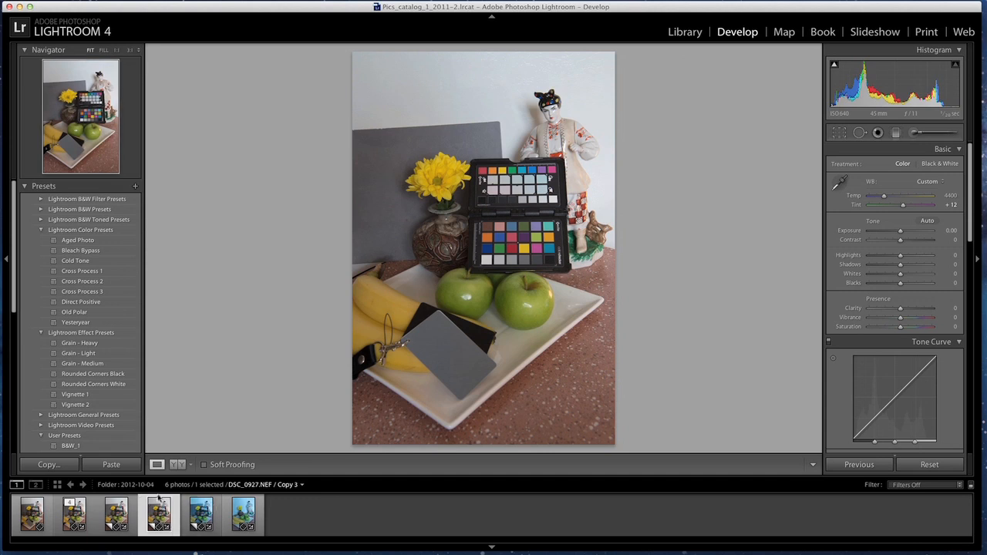
left_click(242, 515, "super")
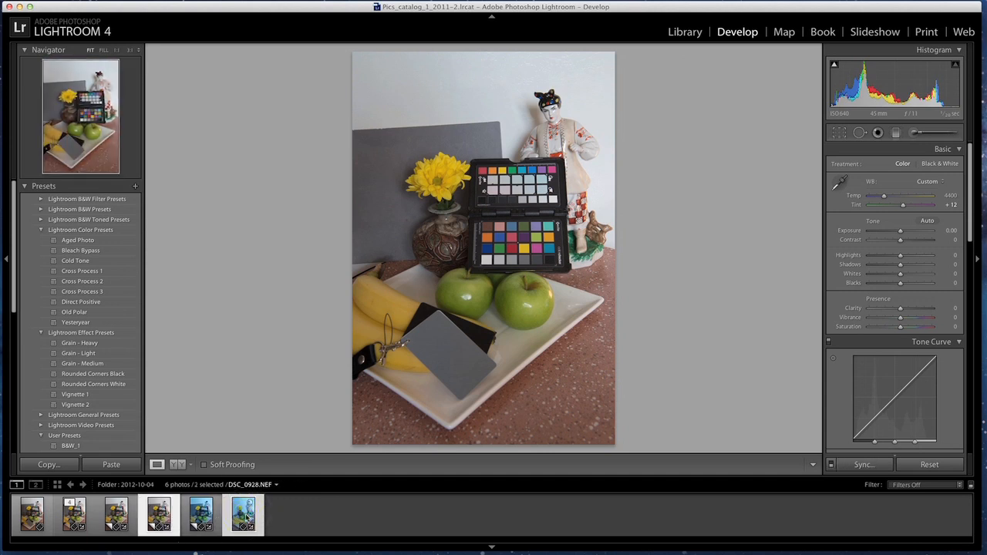
left_click(864, 466)
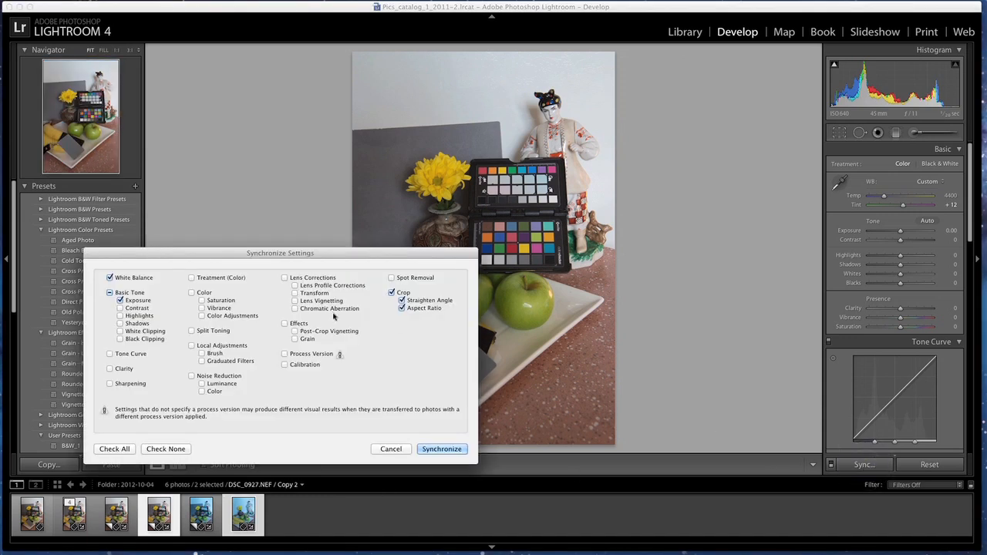
left_click(393, 294)
left_click(119, 300)
left_click(443, 450)
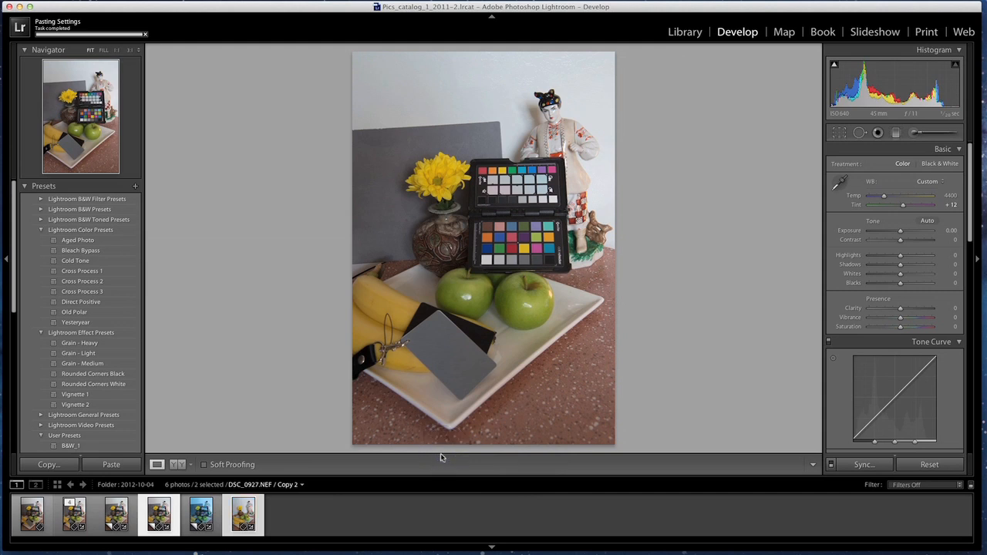
left_click(243, 522)
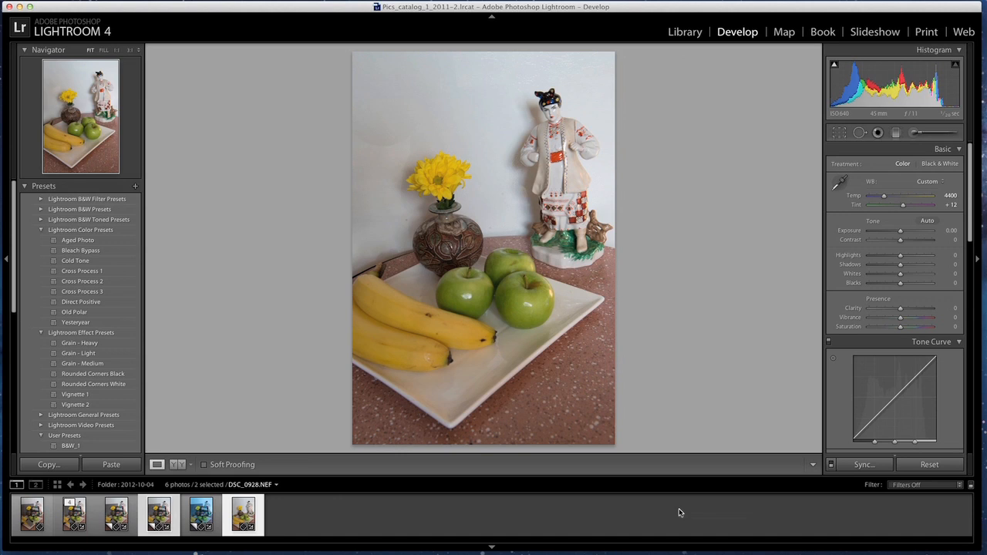
- Sample the uncorrected DSC_0928.NEF copy's white balance at several points on the figurine and wall, ending at Tint +9, and set Temp to 4410
left_click(208, 507)
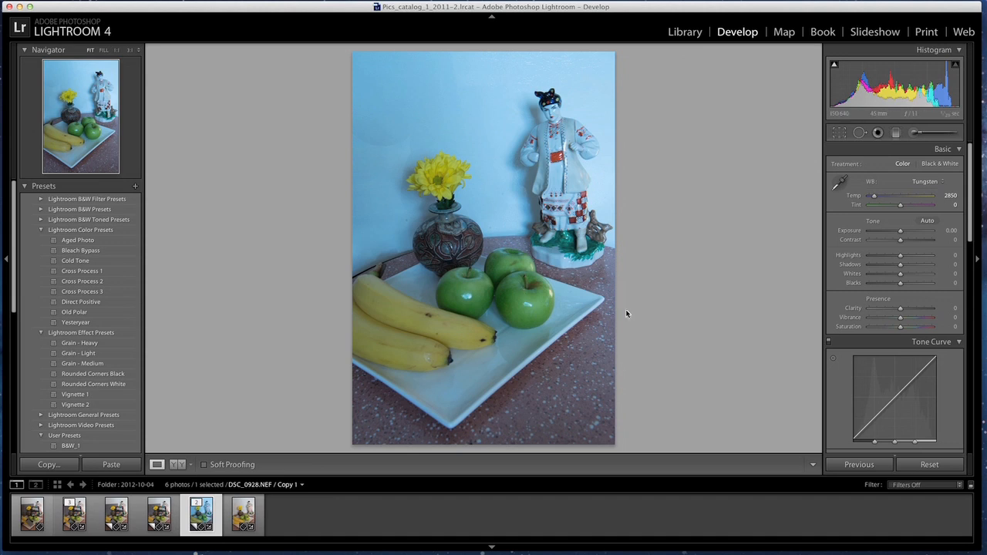
left_click(840, 183)
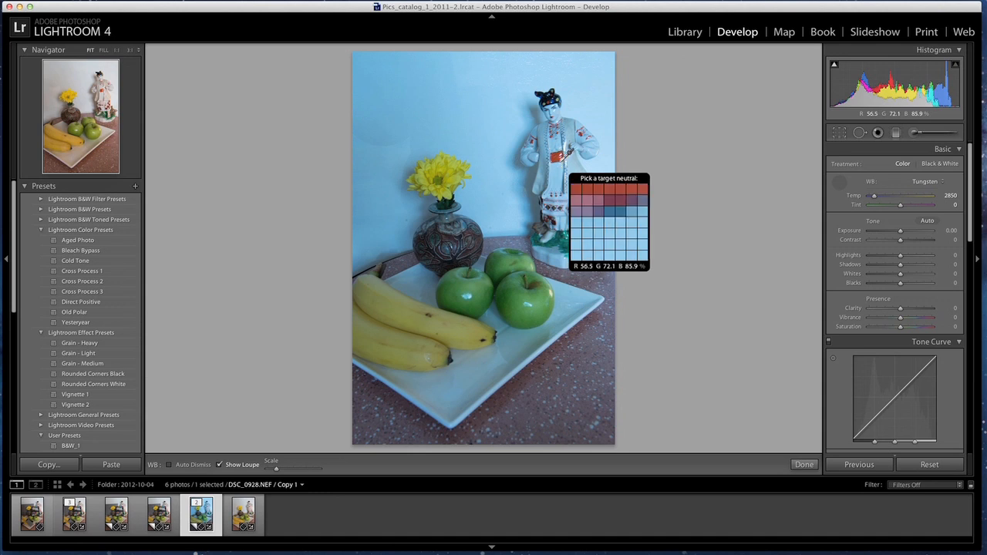
left_click(560, 168)
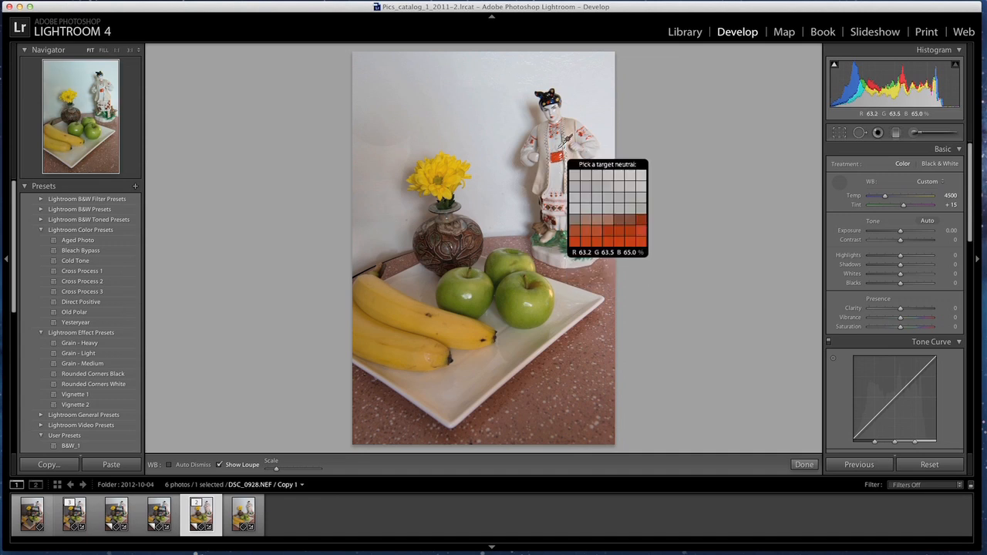
left_click(566, 113)
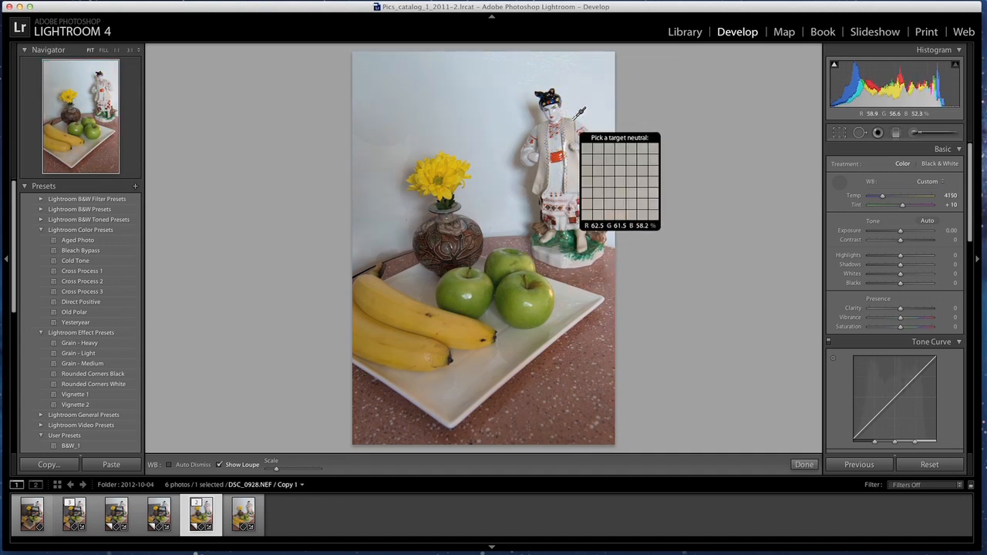
left_click(584, 110)
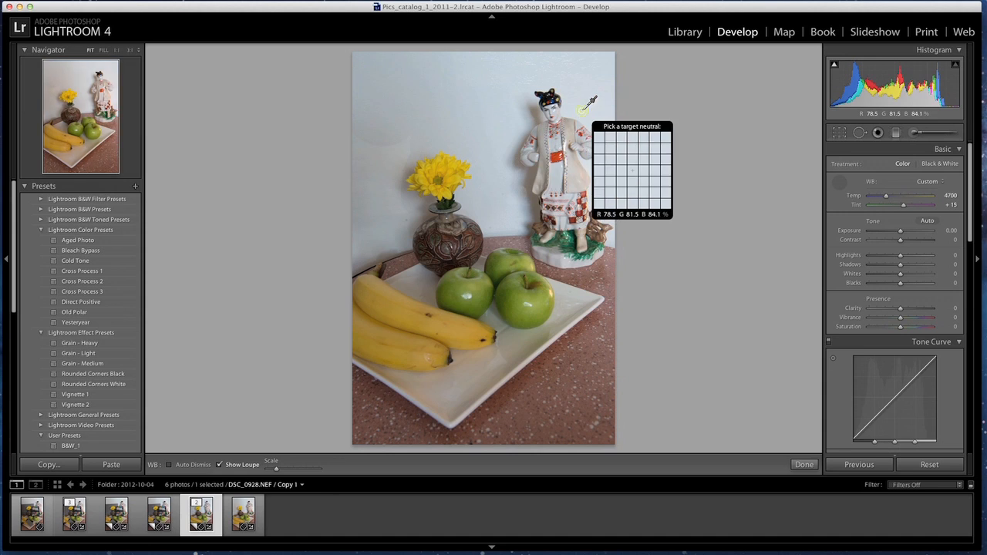
left_click(452, 113)
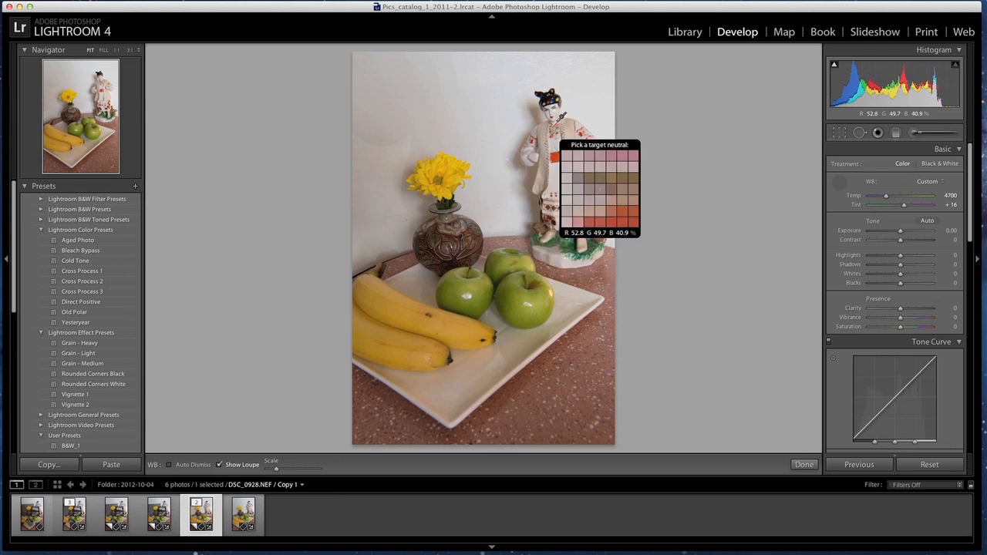
left_click(574, 105)
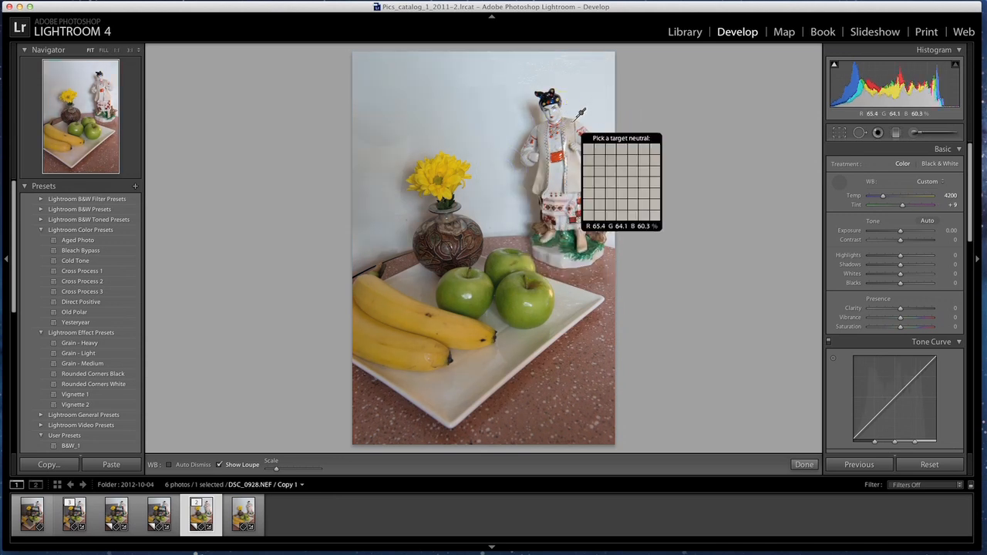
left_click(566, 107)
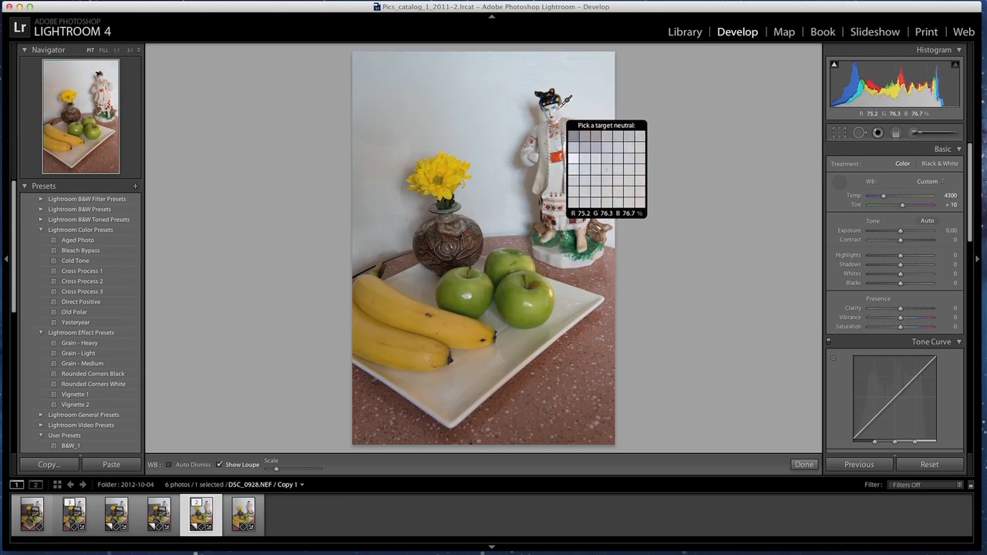
left_click(569, 105)
left_click(558, 114)
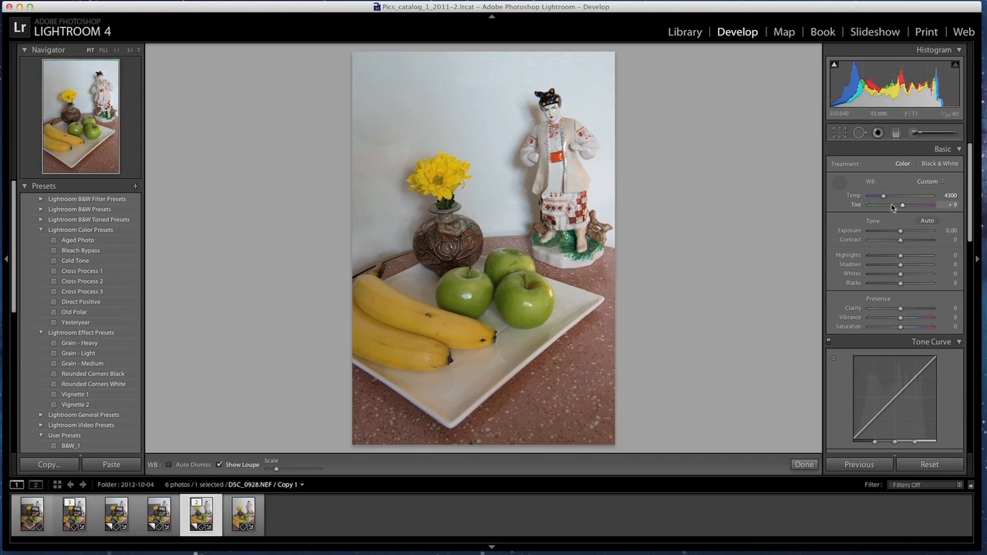
left_click_drag(883, 197, 885, 196)
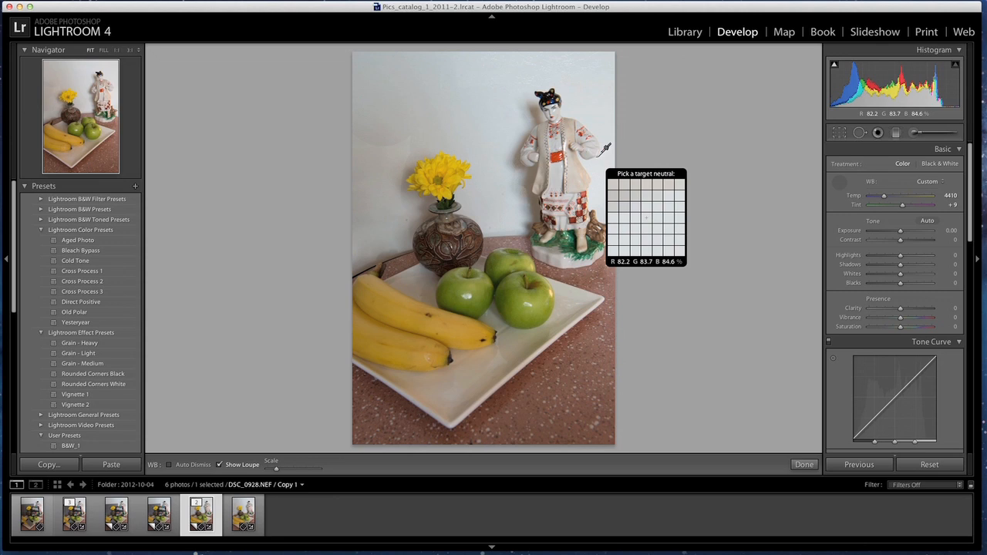
- Select both corrected versions of DSC_0928.NEF and open them in the Library module for comparison
left_click(240, 517, "shift")
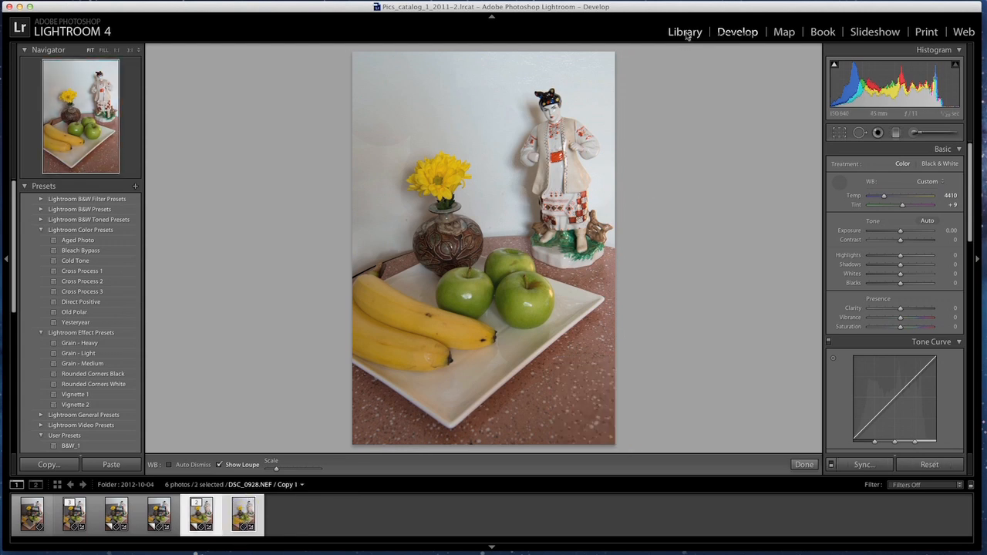
left_click(684, 34)
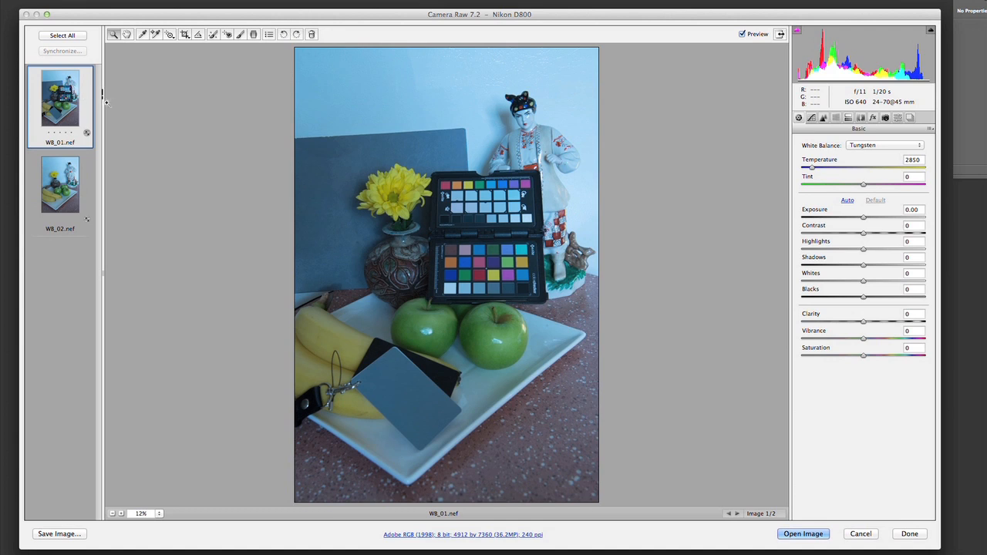
- In Camera Raw, view WB_02.nef, return to WB_01.nef and sample its white balance on the small gray card, ending at Temperature 4500 and Tint +10
left_click(66, 203)
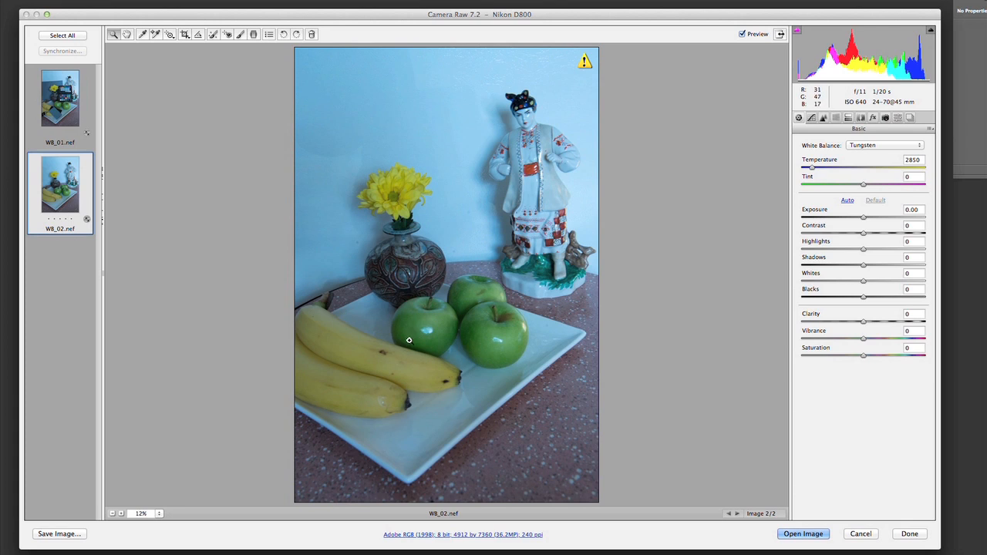
left_click(63, 110)
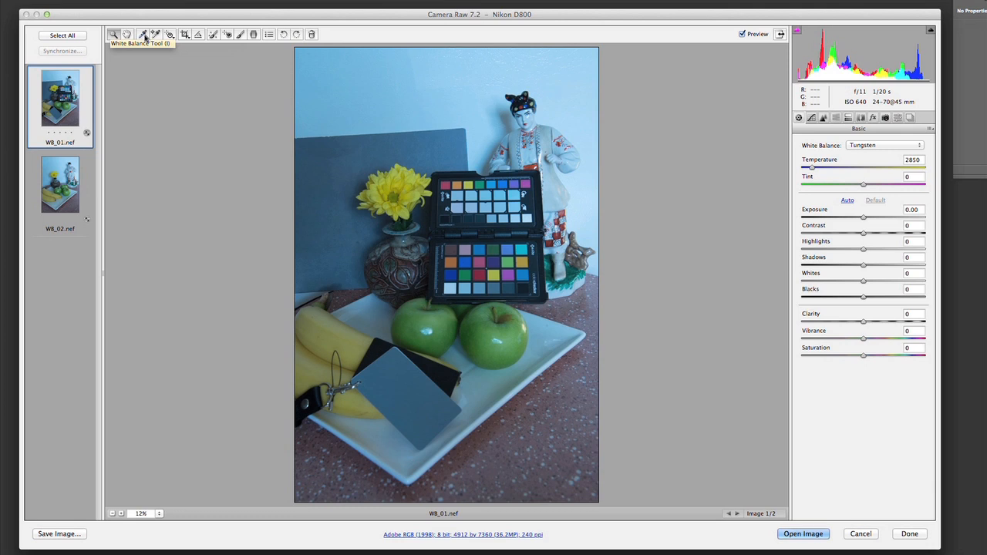
left_click(145, 35)
left_click(143, 35)
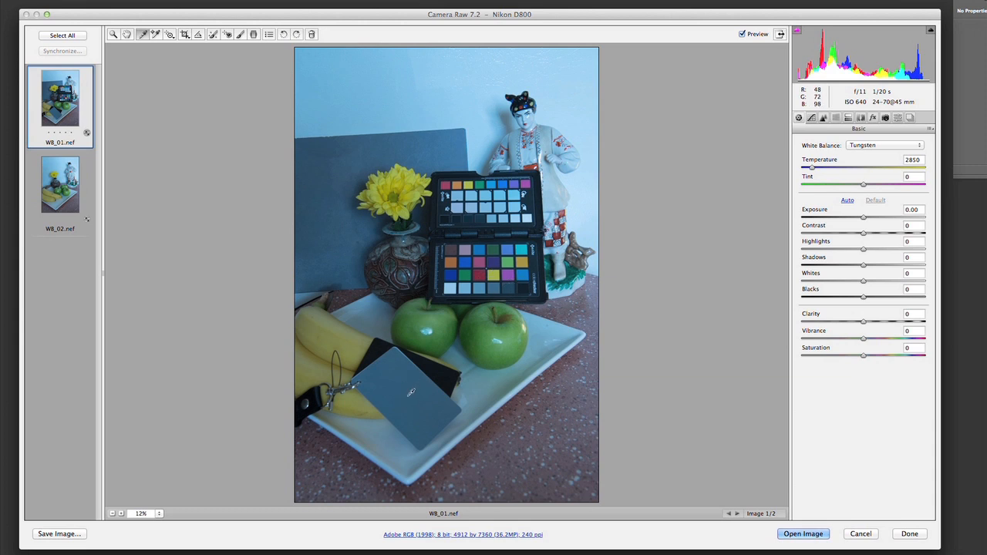
left_click(408, 390)
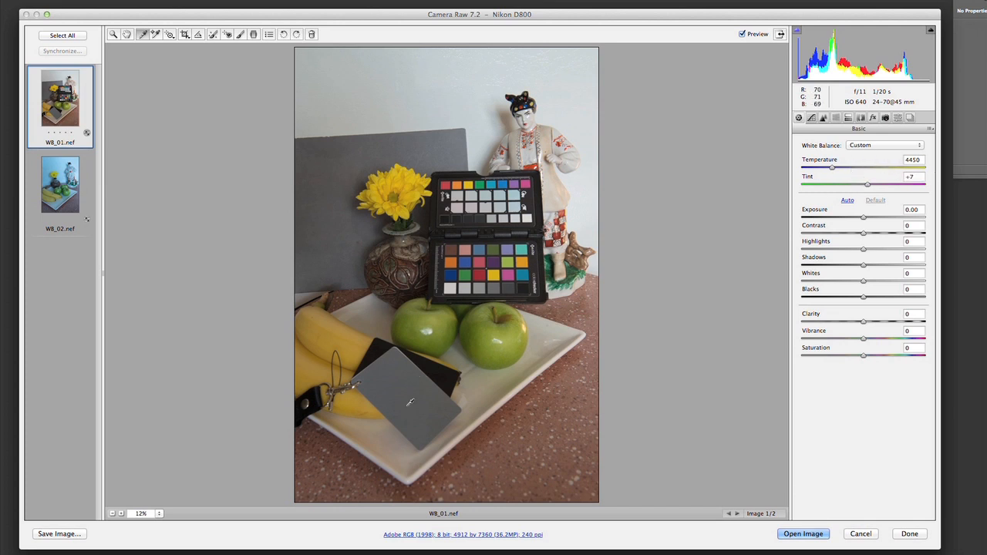
left_click(409, 397)
left_click(405, 392)
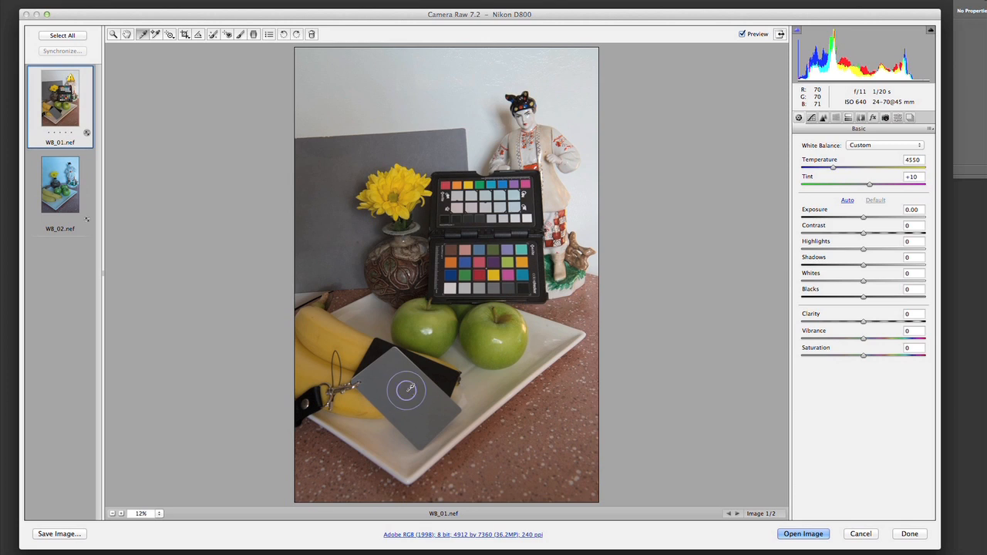
left_click(406, 398)
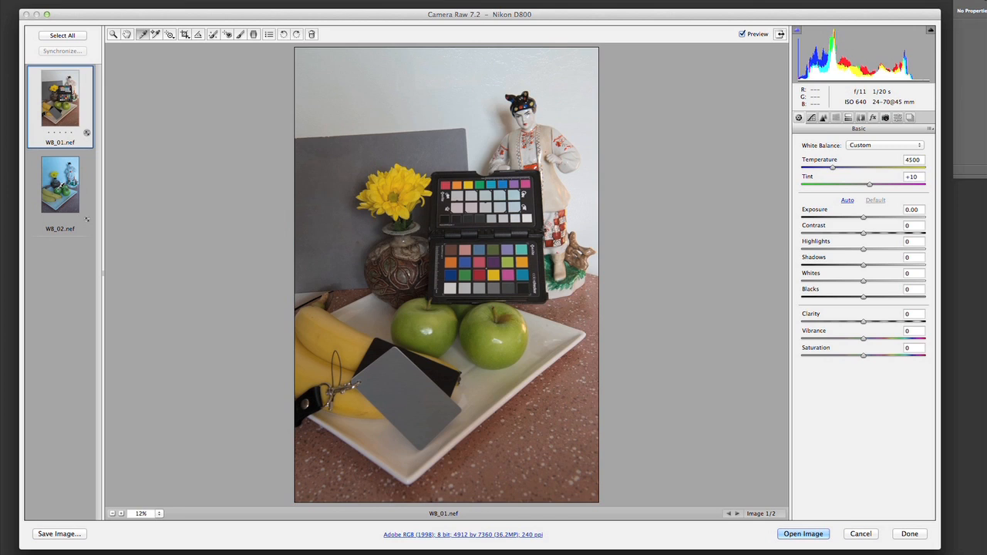
- Synchronize only the White Balance from WB_01.nef to WB_02.nef and display WB_02.nef on its own
left_click(60, 194, "shift")
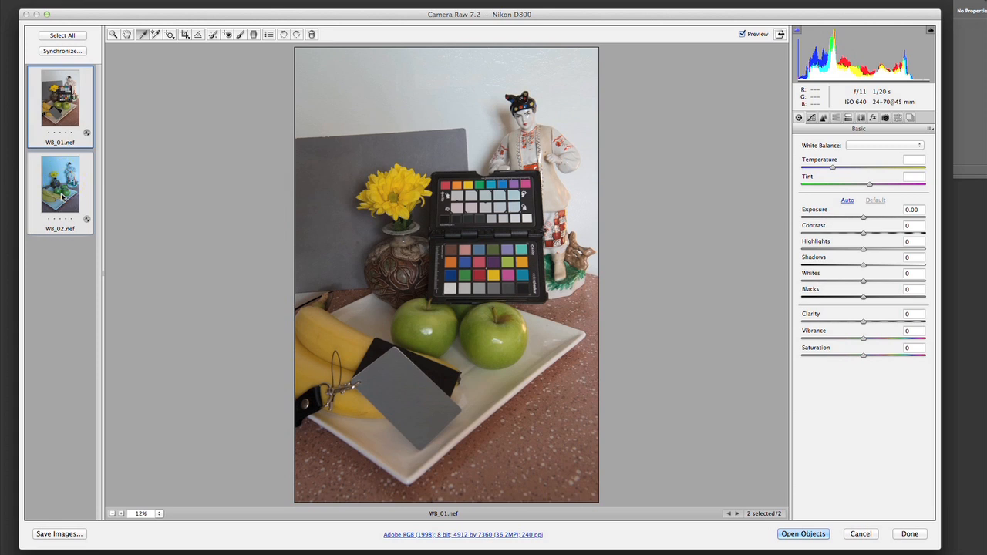
left_click(63, 51)
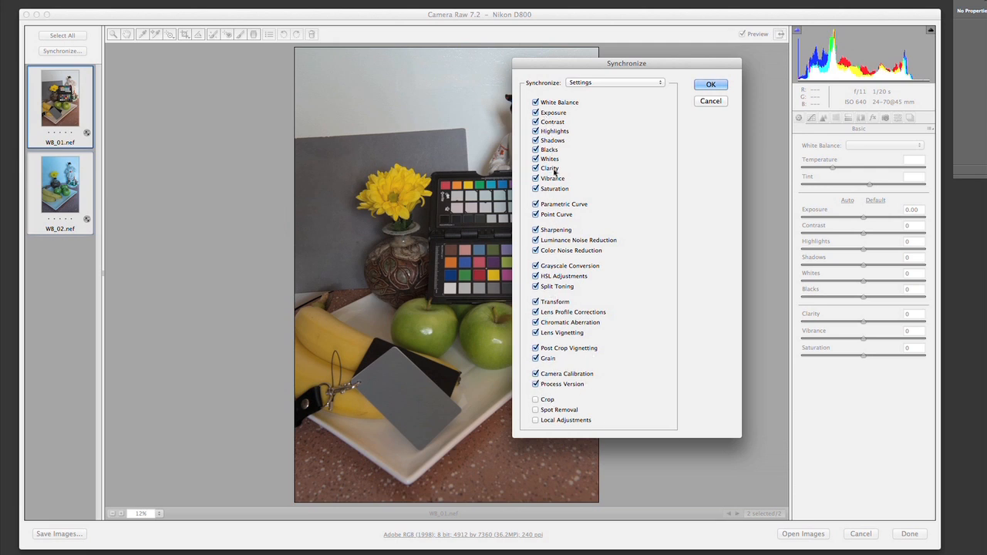
left_click(660, 84)
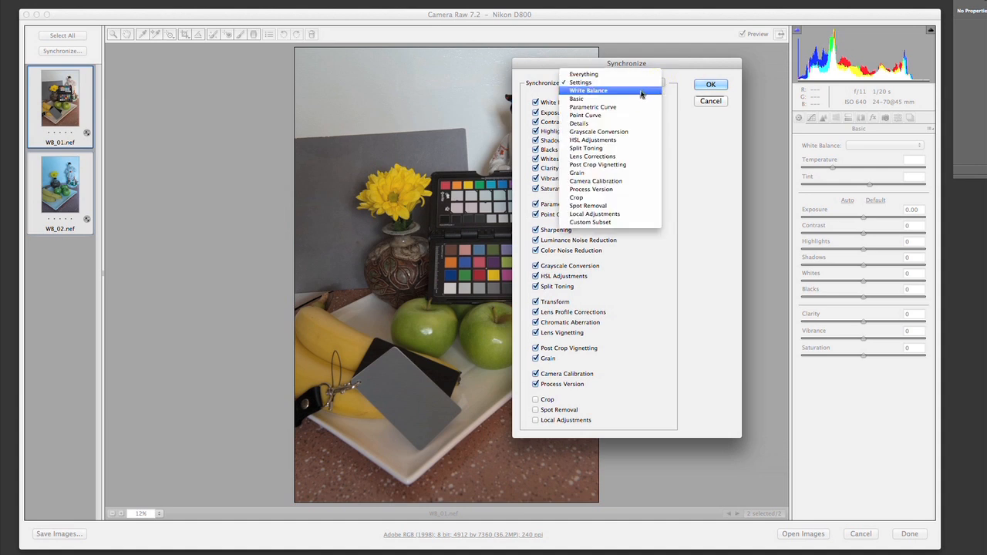
left_click(603, 92)
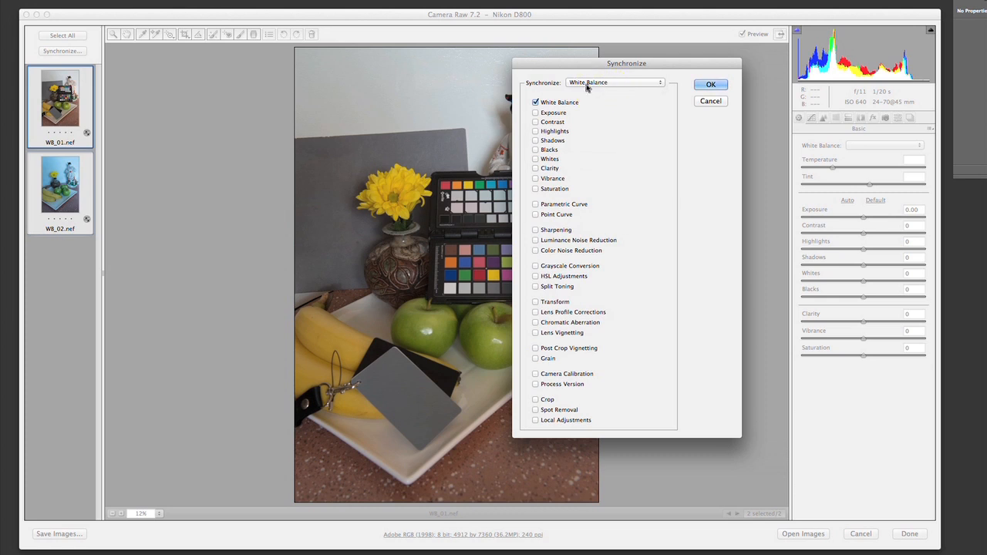
left_click(535, 113)
left_click(535, 113)
left_click(711, 85)
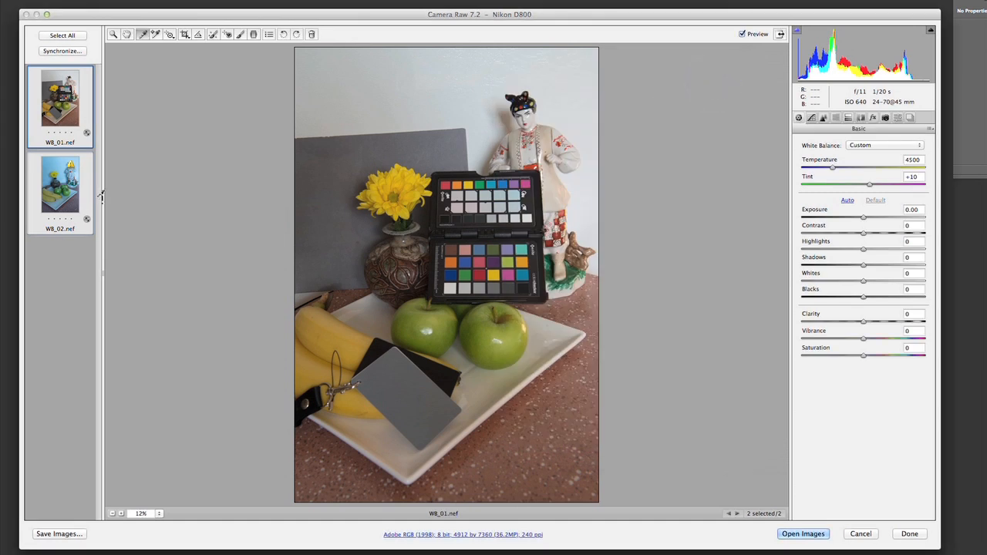
left_click(59, 187)
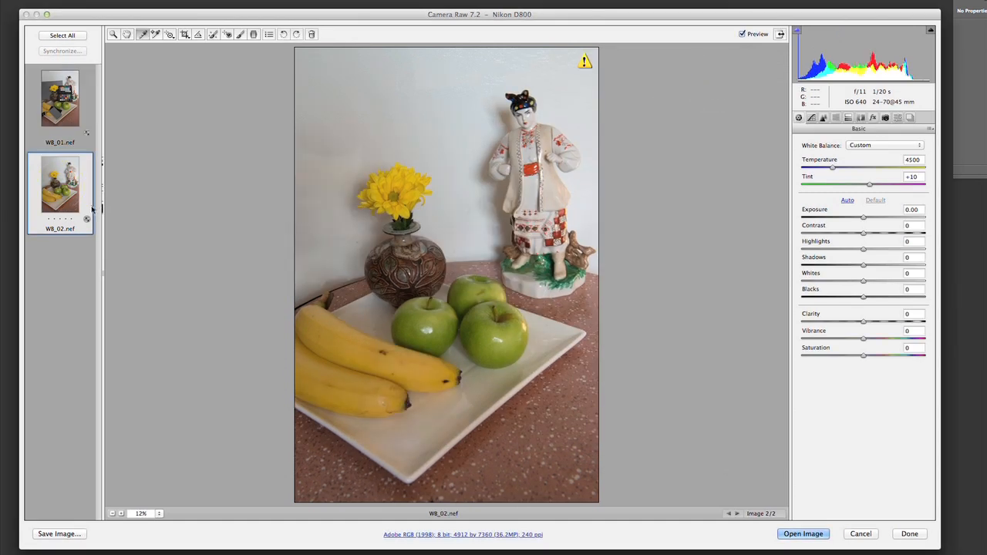